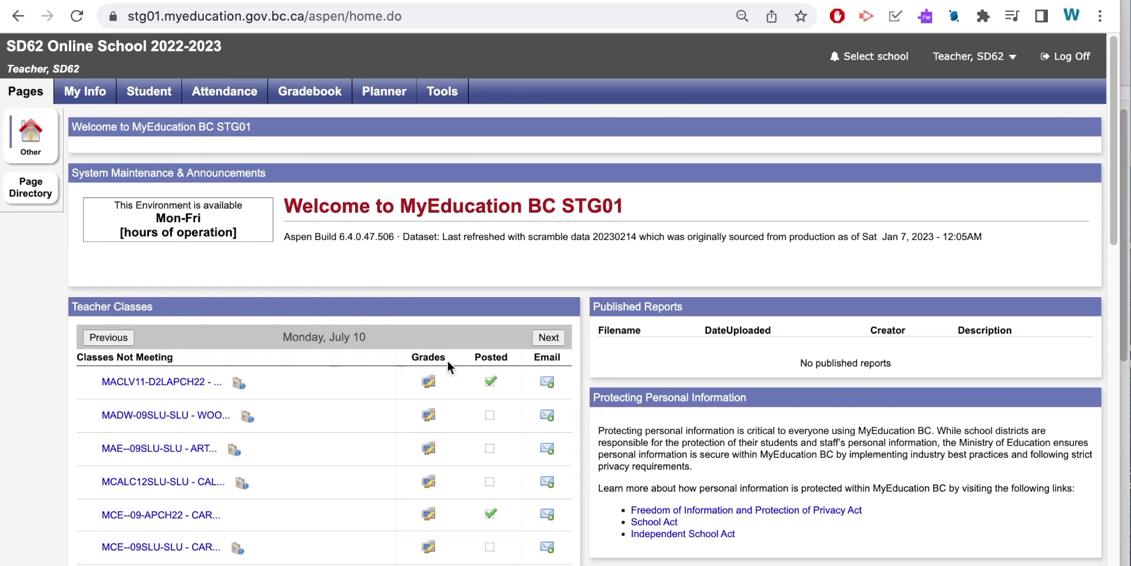
- Open the grades for the YHRA-1CHOC-D2LAPCH22 class from the teacher class list
{"action": "scroll", "coordinate": [448, 360], "scroll_direction": "down", "scroll_amount": 5}
{"action": "scroll", "coordinate": [447, 367], "scroll_direction": "down", "scroll_amount": 2}
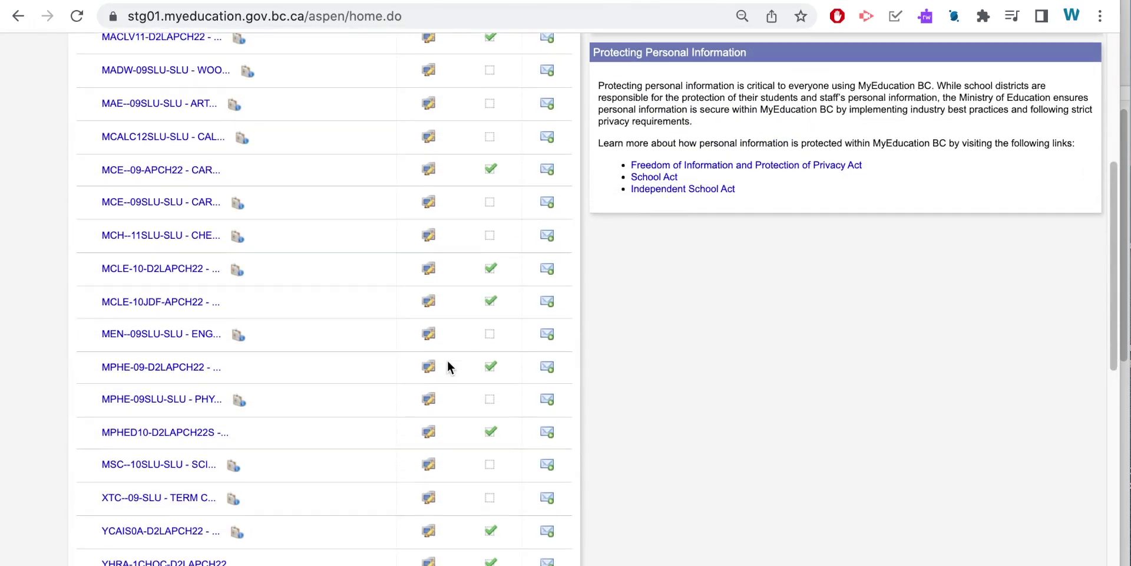
{"action": "scroll", "coordinate": [447, 365], "scroll_direction": "down", "scroll_amount": 3}
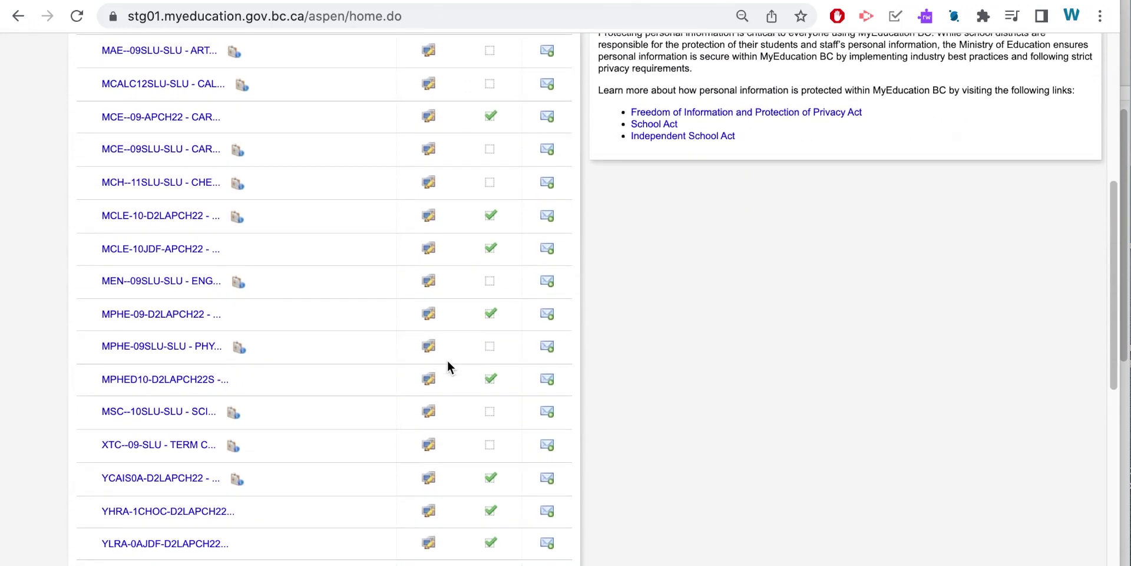
{"action": "scroll", "coordinate": [448, 365], "scroll_direction": "down", "scroll_amount": 3}
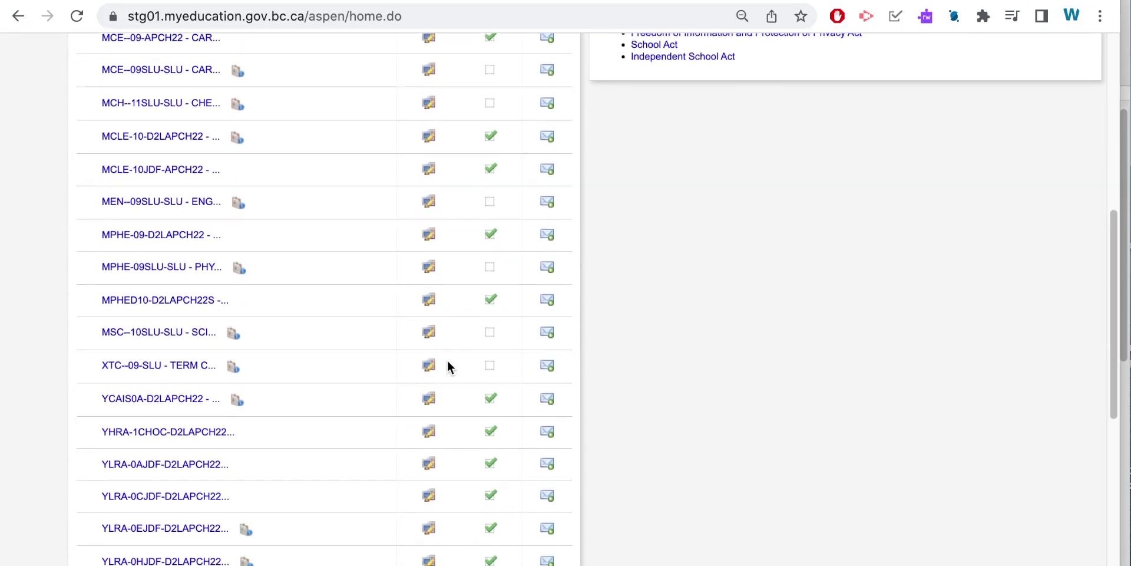
{"action": "scroll", "coordinate": [447, 367], "scroll_direction": "down", "scroll_amount": 2}
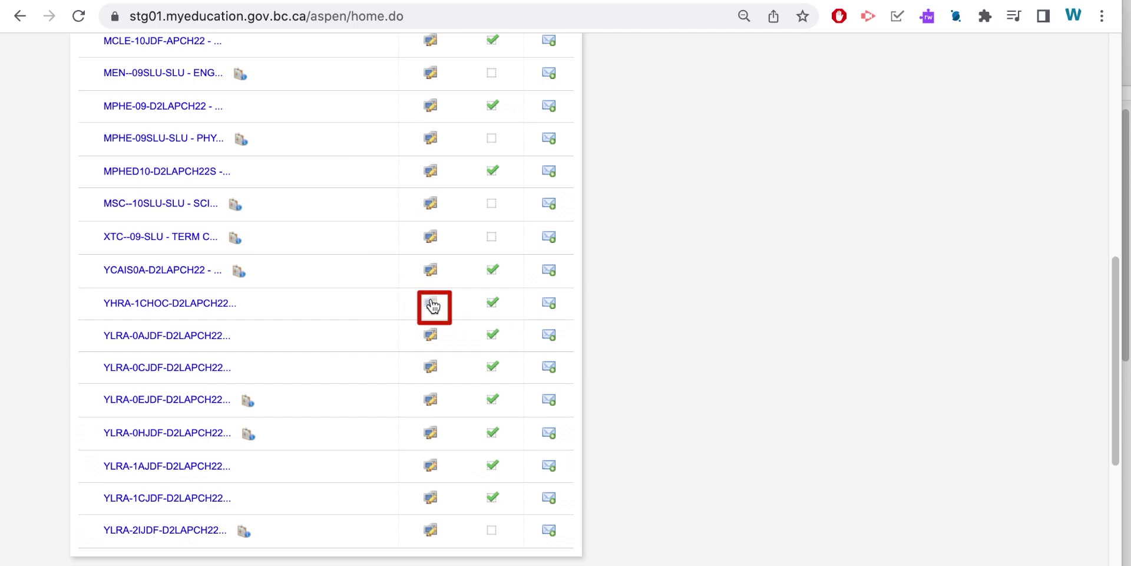
{"action": "left_click", "coordinate": [431, 302]}
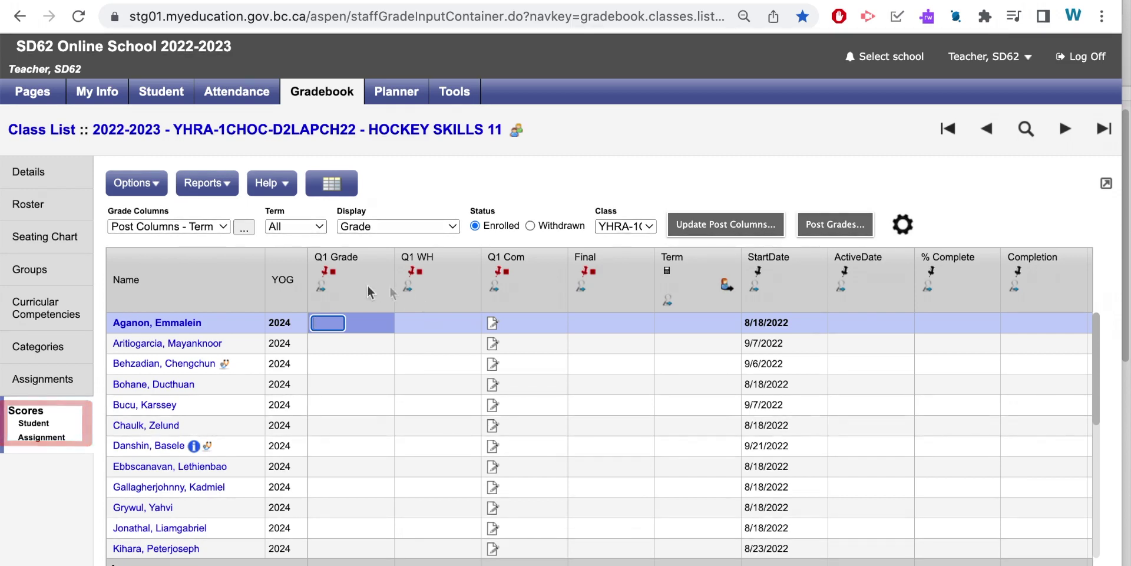
- Show the Post Columns - Term grade columns for all terms in the class scores
{"action": "left_click", "coordinate": [194, 225]}
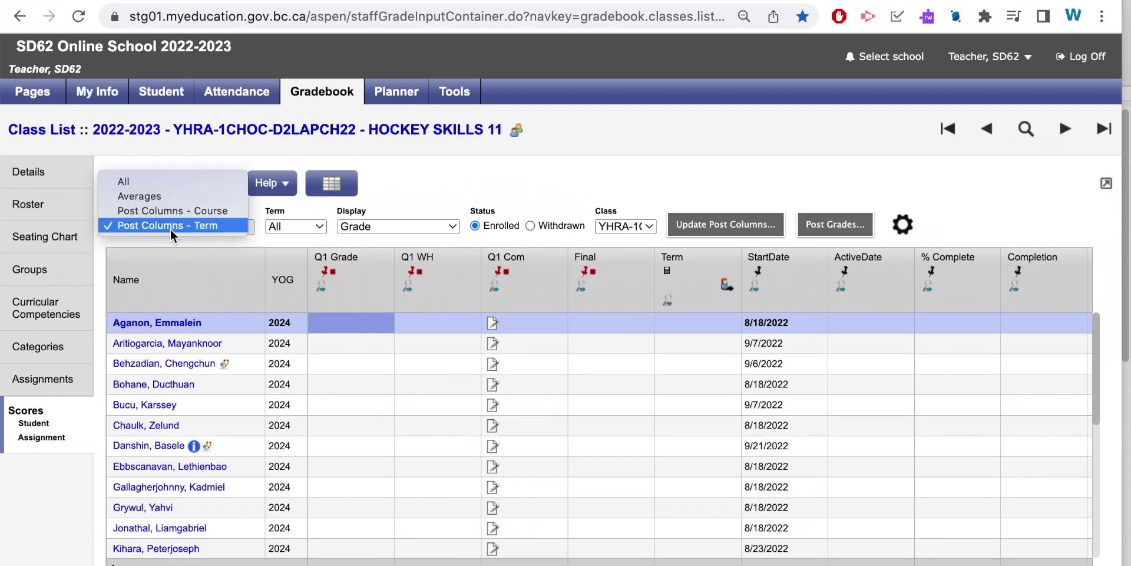
{"action": "left_click", "coordinate": [170, 226]}
{"action": "left_click", "coordinate": [299, 224]}
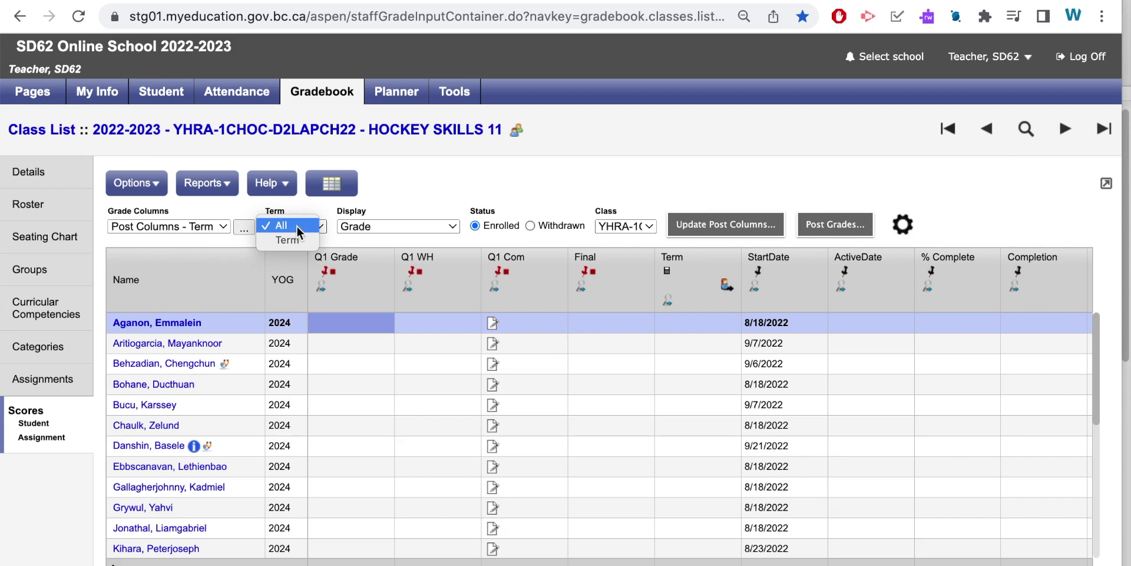
{"action": "left_click", "coordinate": [298, 226]}
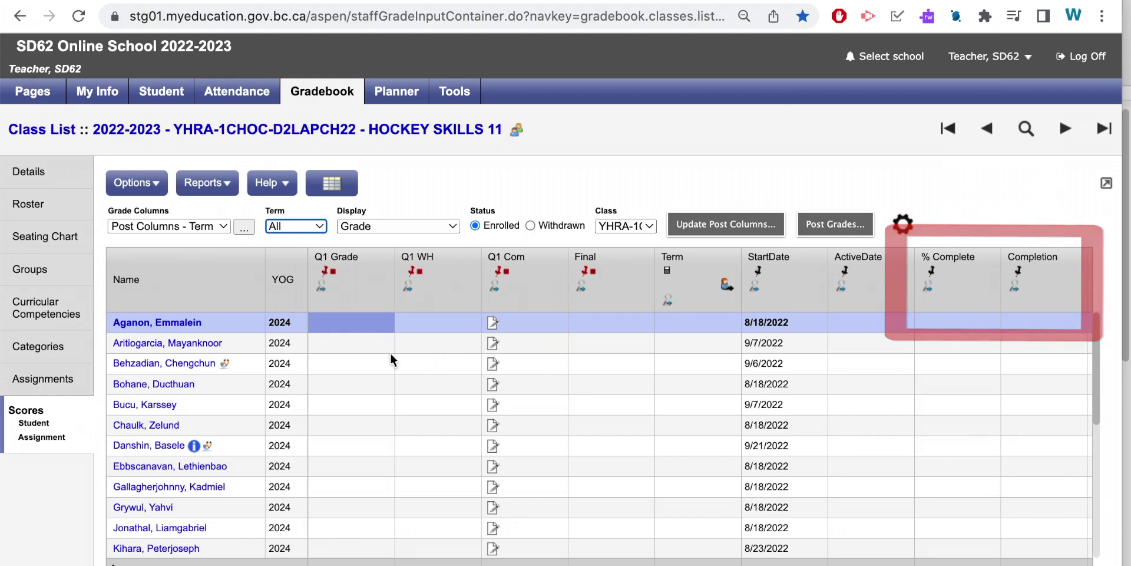
- Enter a Q1 grade of 90 and a Q1 work habit of G for the first student
{"action": "left_click", "coordinate": [346, 324]}
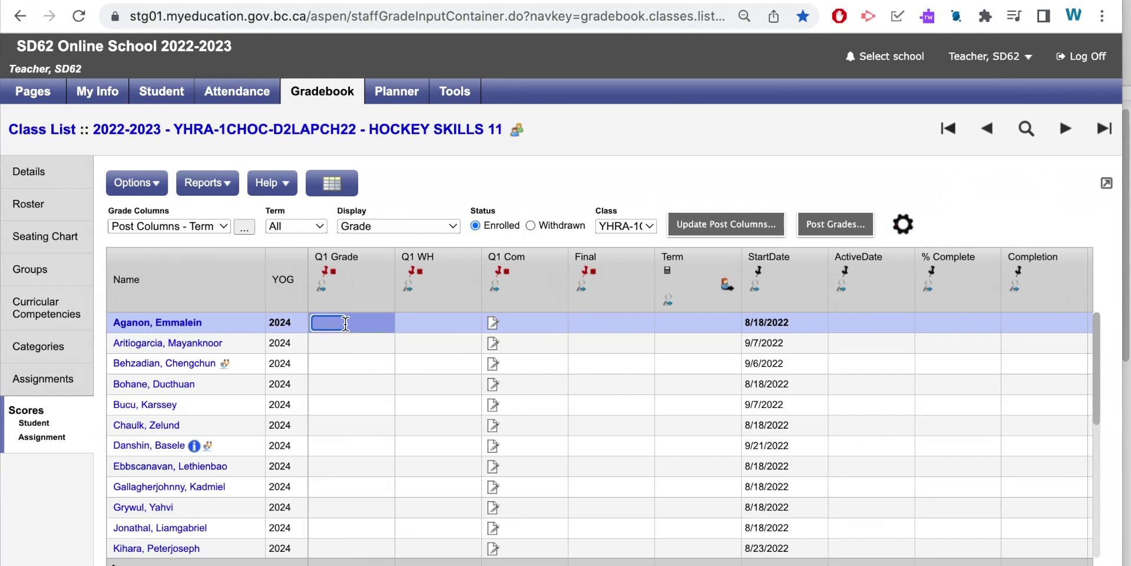
{"action": "type", "text": "90"}
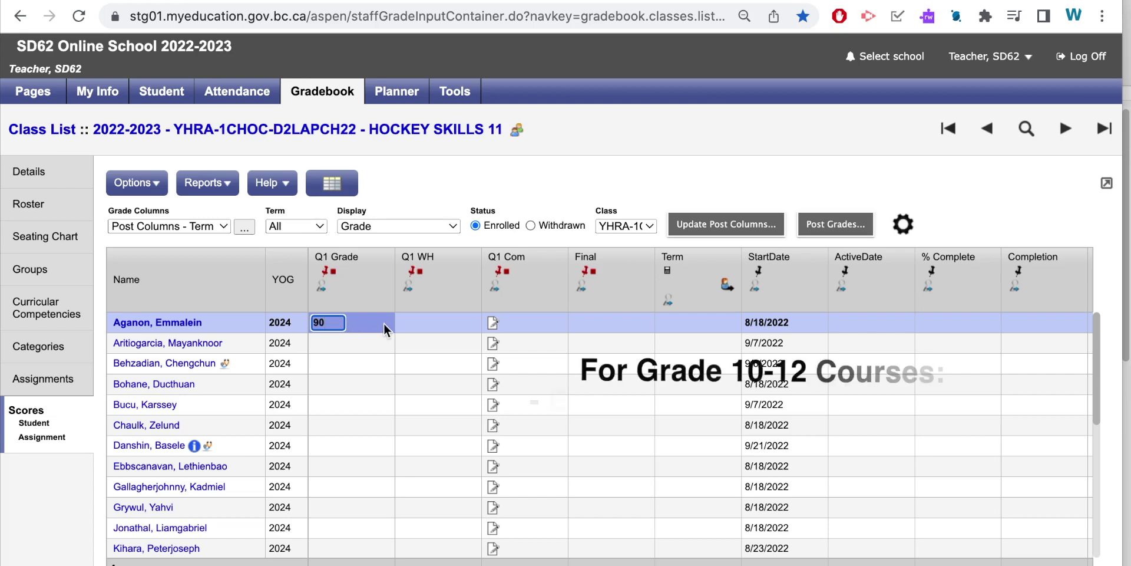
{"action": "left_click", "coordinate": [415, 322]}
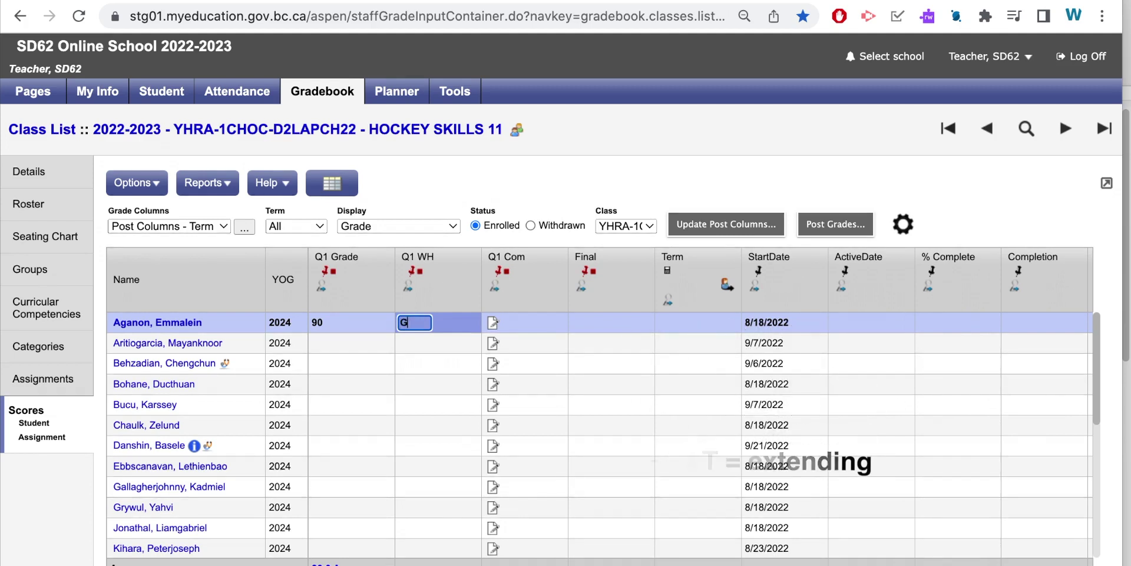
{"action": "type", "text": "G"}
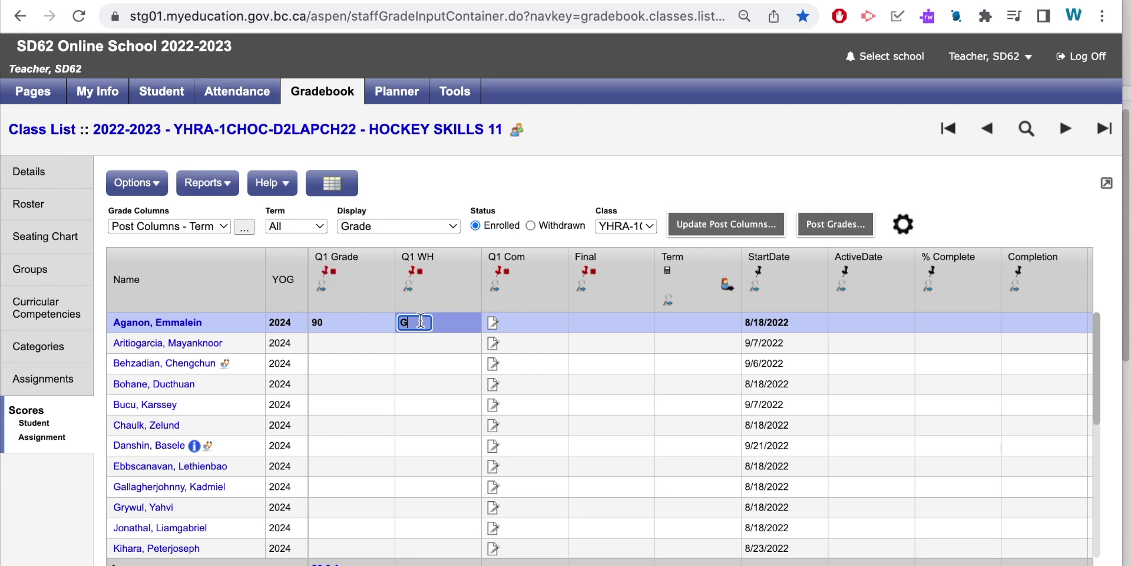
- Open the first student's Q1 comment and enter "07/08/23 - The student..."
{"action": "left_click", "coordinate": [496, 321]}
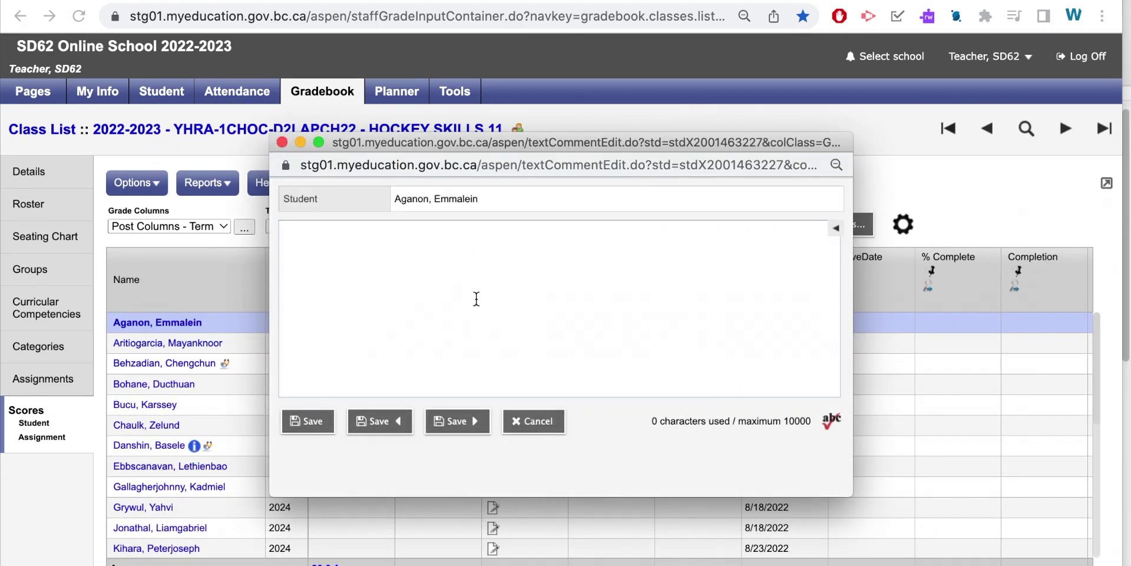
{"action": "left_click", "coordinate": [411, 241]}
{"action": "type", "text": "07/08/23 - The student..."}
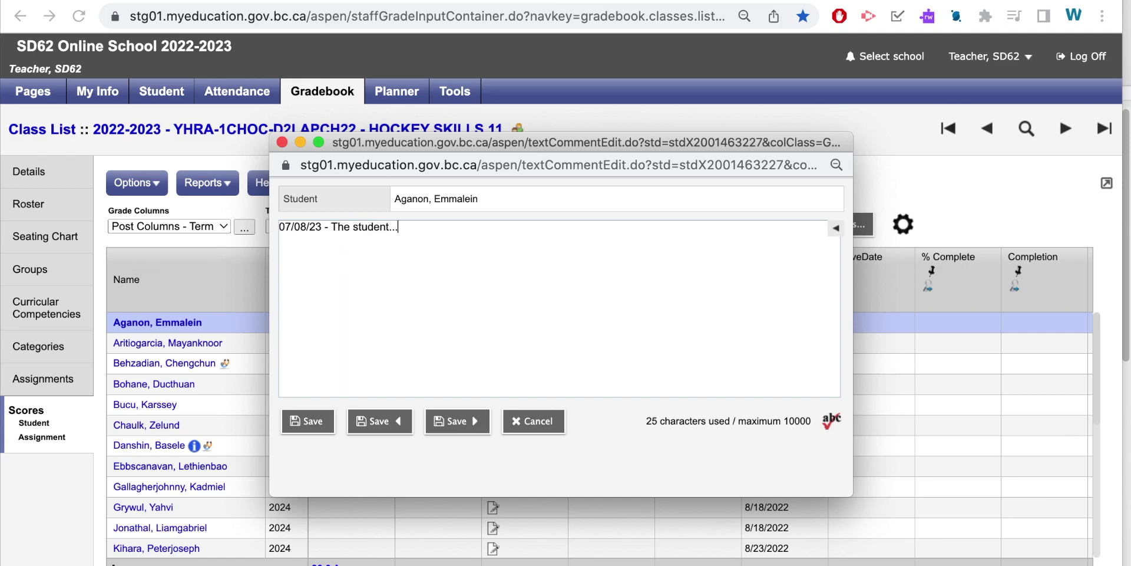
- Delete "The student..." from the comment, keeping only the date prefix "07/08/23 - "
{"action": "key", "text": "BackSpace"}
{"action": "key", "text": "BackSpace"}
{"action": "key", "text": "BackSpace"}
{"action": "key", "text": "BackSpace"}
{"action": "key", "text": "BackSpace"}
{"action": "key", "text": "BackSpace"}
{"action": "key", "text": "BackSpace"}
{"action": "key", "text": "BackSpace"}
{"action": "key", "text": "BackSpace"}
{"action": "key", "text": "BackSpace"}
{"action": "key", "text": "BackSpace"}
{"action": "key", "text": "BackSpace"}
{"action": "key", "text": "BackSpace"}
- Copy the STUDENT report paragraph from the Word document into the Q1 comment after the date and save the comment
{"action": "key", "text": "super+Tab"}
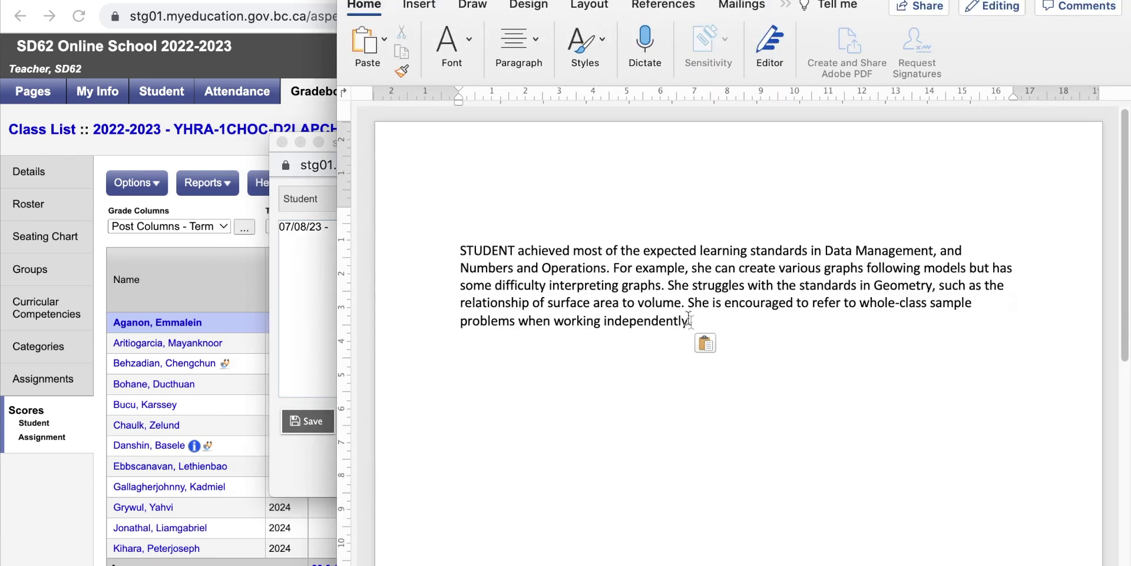
{"action": "left_click_drag", "start_coordinate": [696, 324], "coordinate": [462, 253]}
{"action": "key", "text": "ctrl+c"}
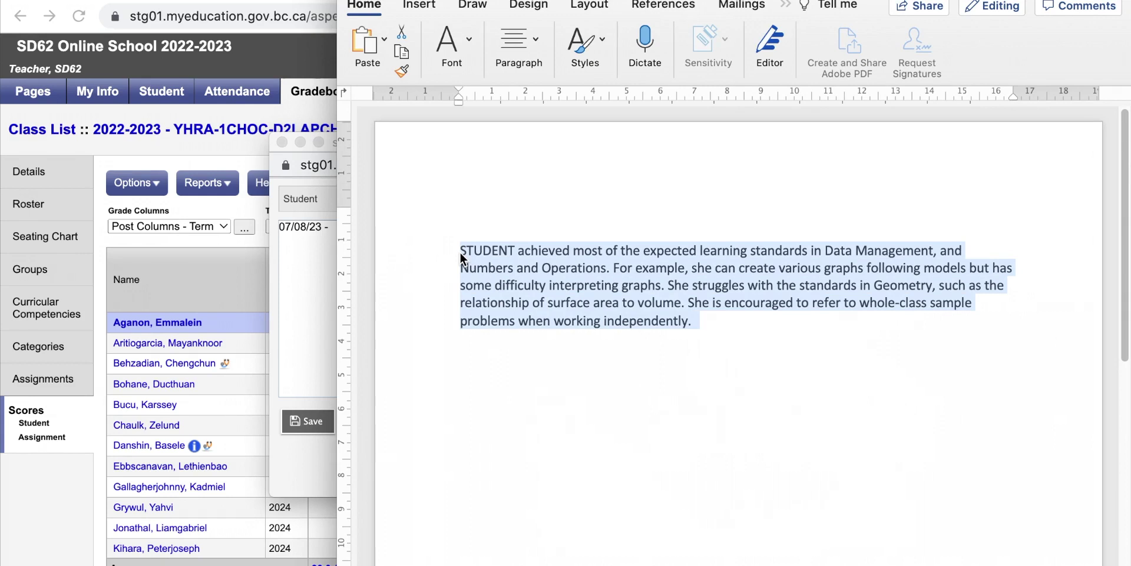
{"action": "left_click", "coordinate": [316, 275]}
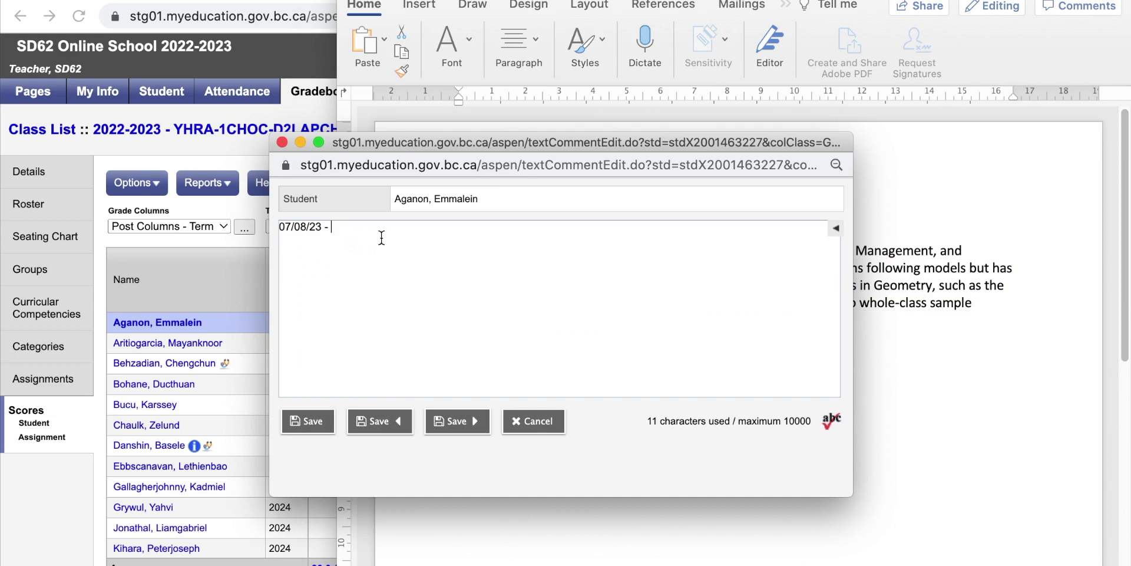
{"action": "key", "text": "ctrl+v"}
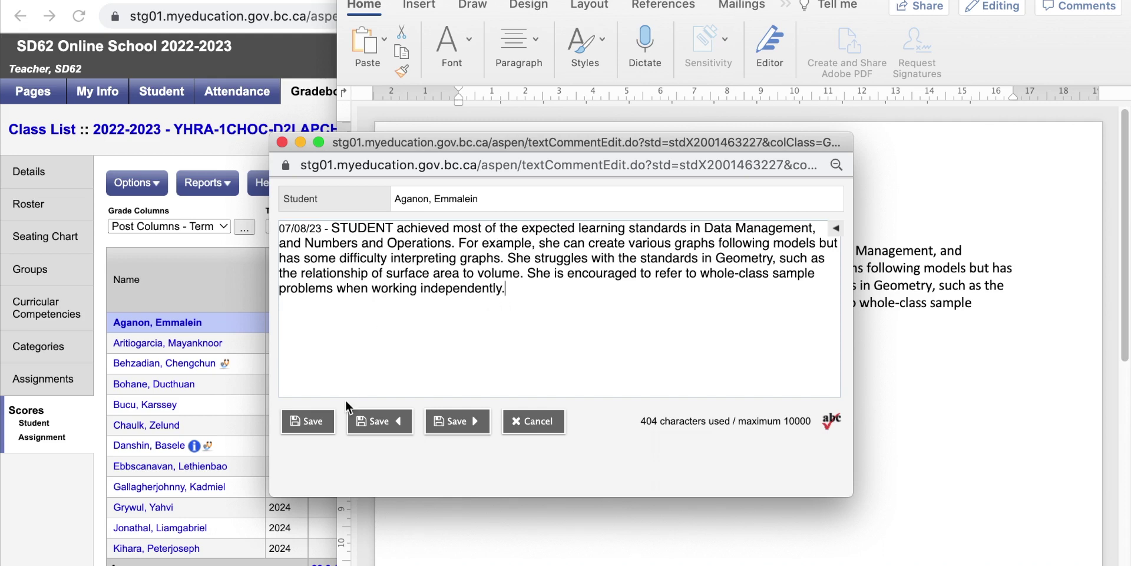
{"action": "left_click", "coordinate": [313, 423]}
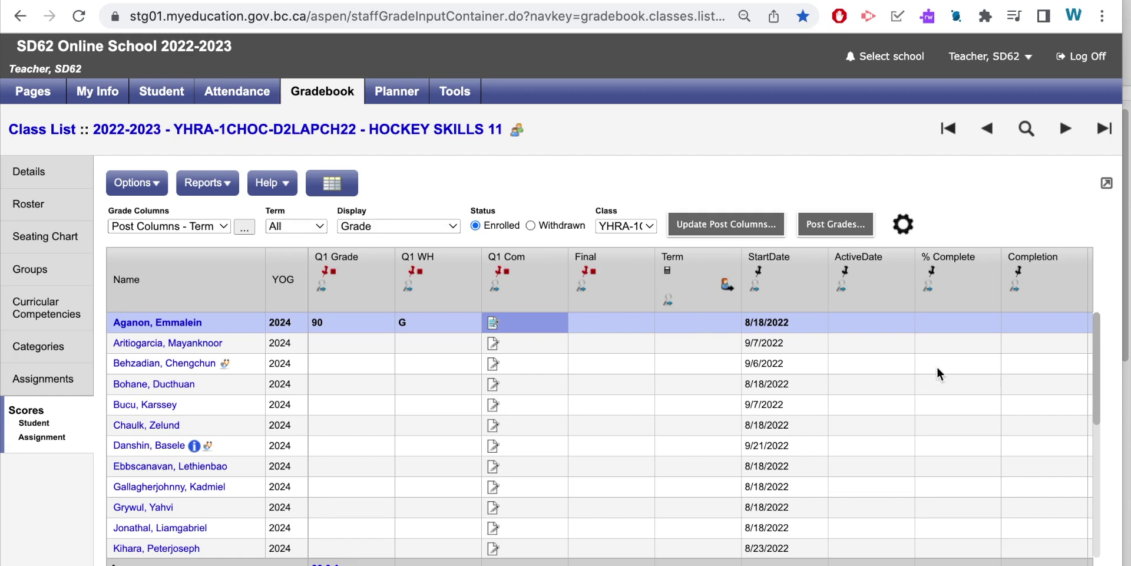
- Set the first student's % Complete to 20
{"action": "left_click", "coordinate": [947, 322]}
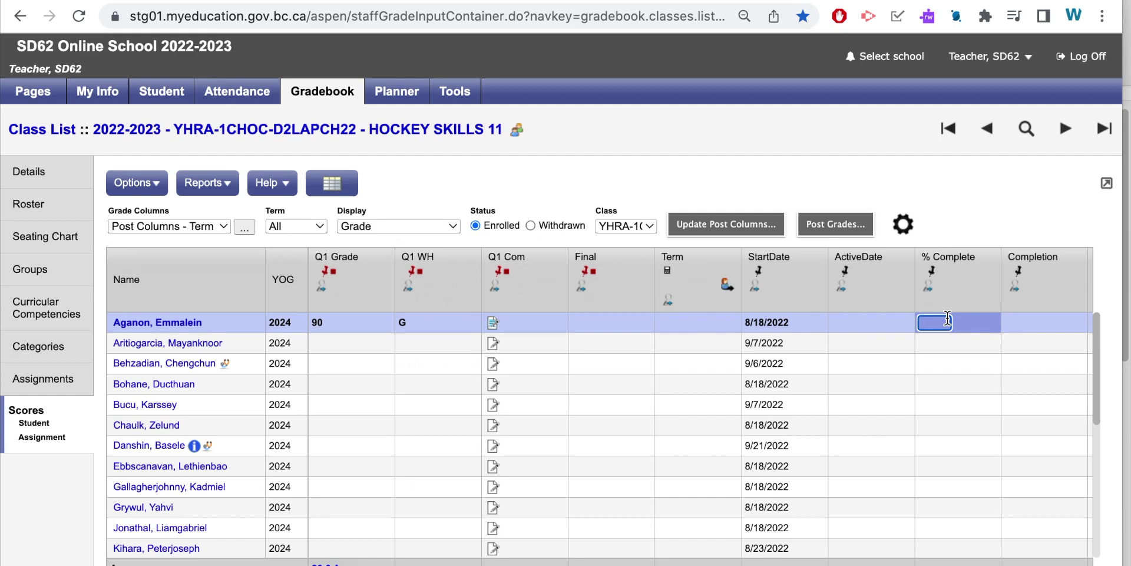
{"action": "type", "text": "20"}
{"action": "left_click", "coordinate": [952, 324]}
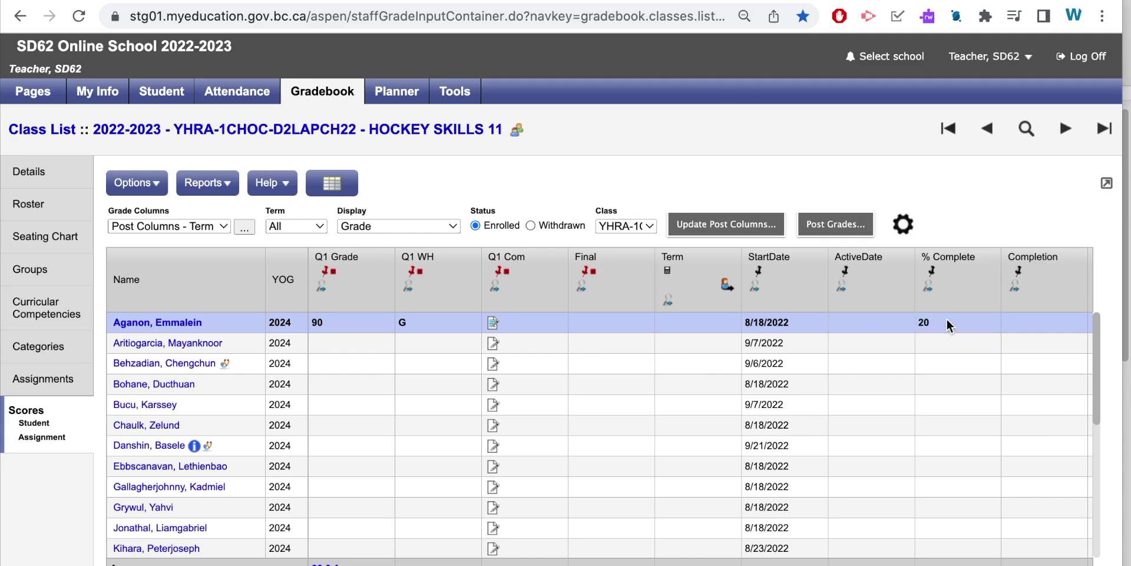
- Fill the first student's Q1 grade, work habit and comment down to all students in the class
{"action": "left_click", "coordinate": [337, 326]}
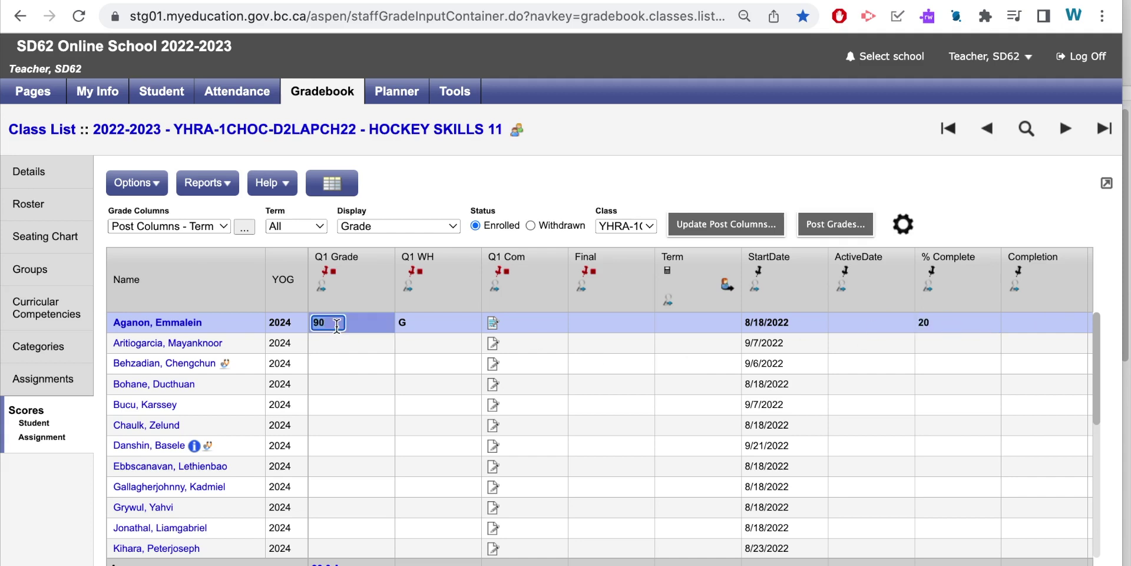
{"action": "key", "text": "ctrl+d"}
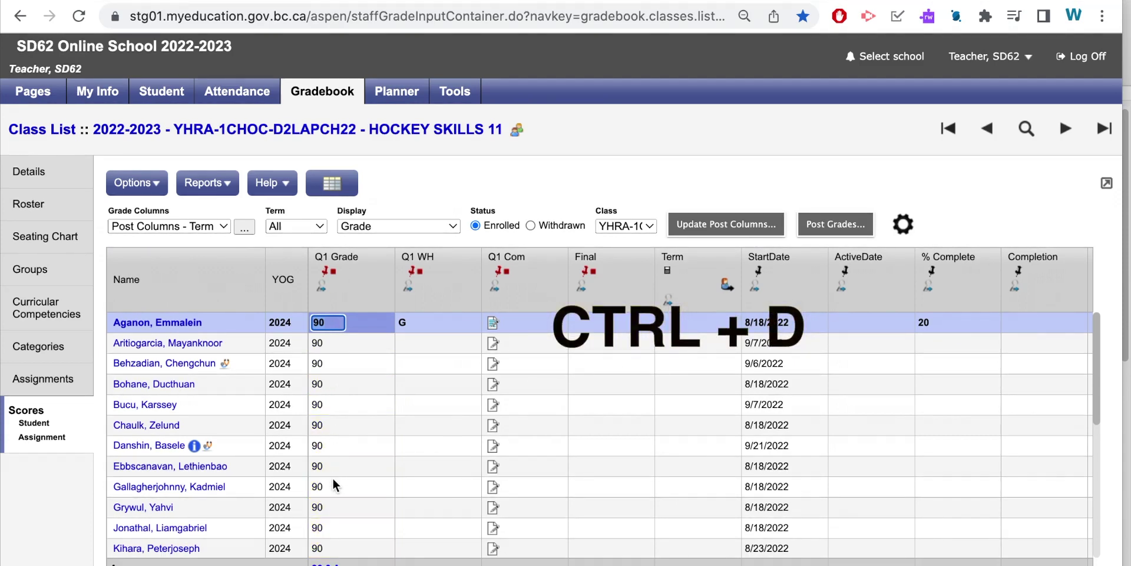
{"action": "left_click", "coordinate": [419, 319]}
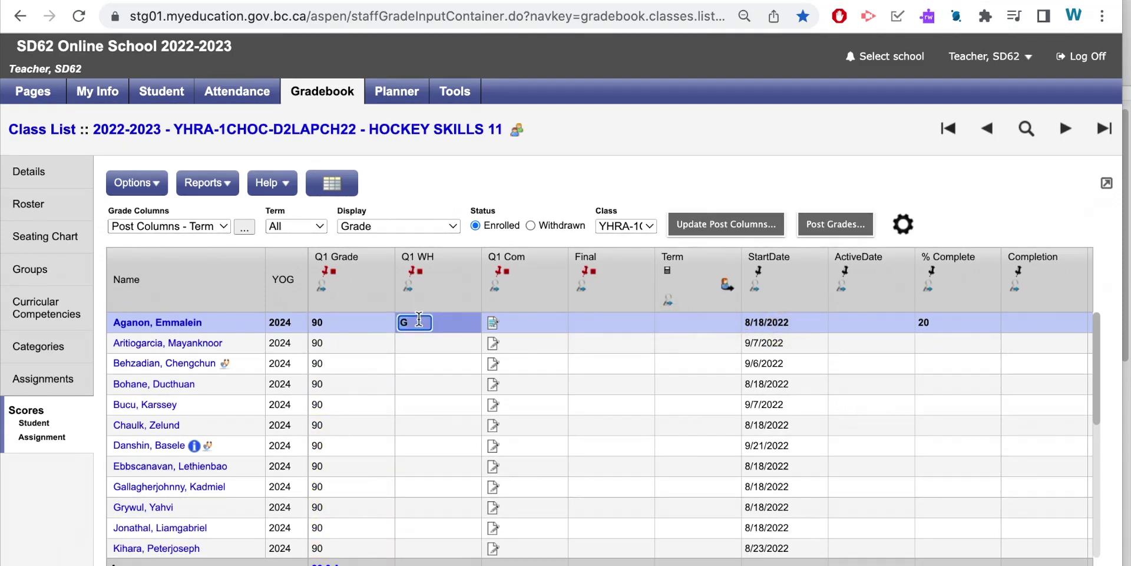
{"action": "key", "text": "ctrl+d"}
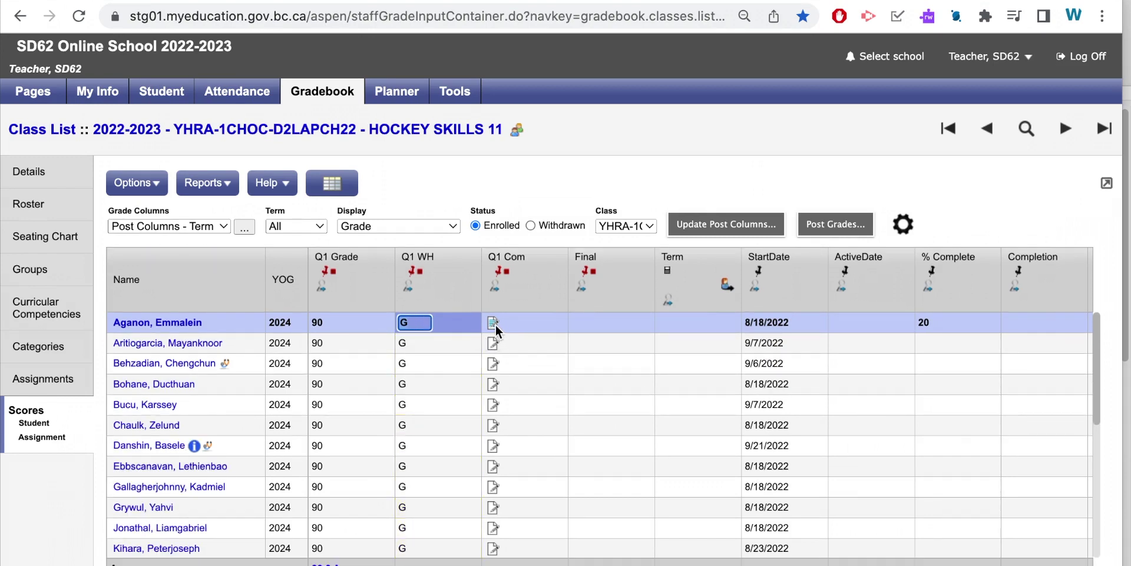
{"action": "left_click", "coordinate": [512, 322]}
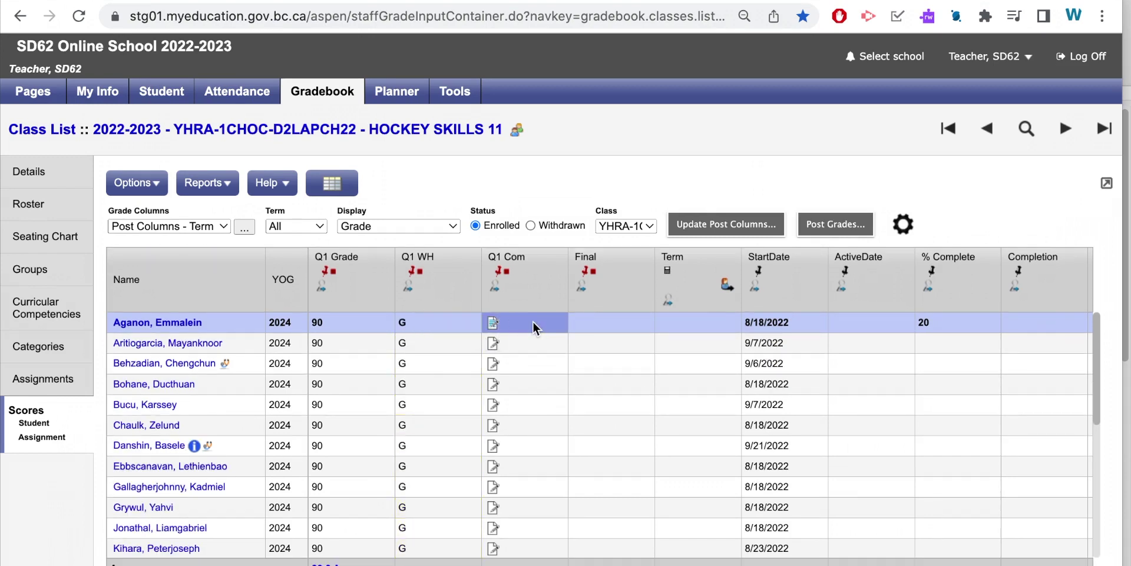
{"action": "key", "text": "ctrl+d"}
- Post the term grades for all students, overwriting the previous posting and excluding withdrawn students
{"action": "left_click", "coordinate": [841, 226]}
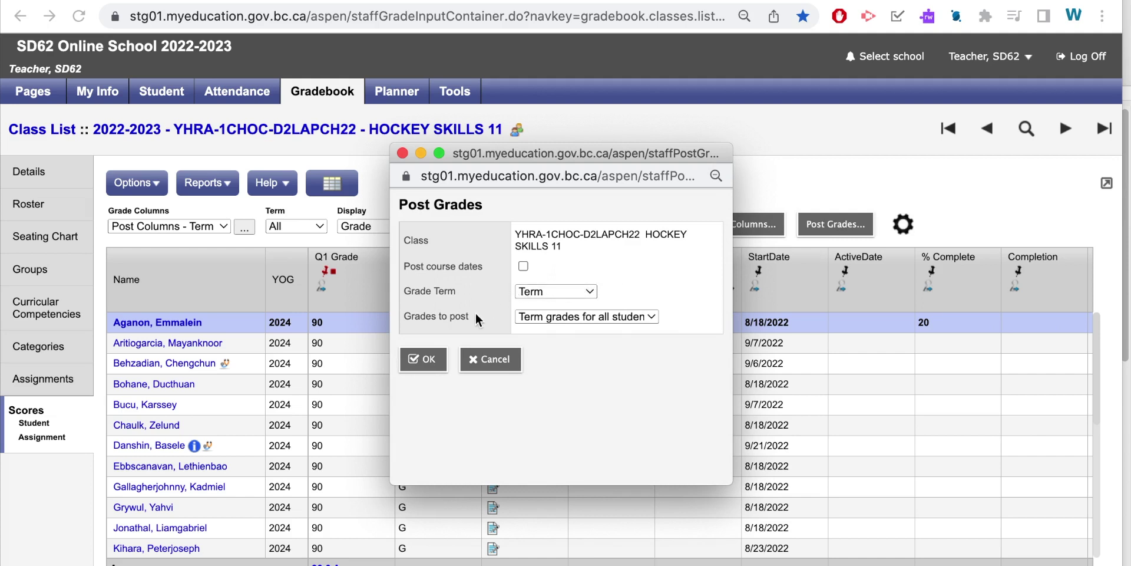
{"action": "left_click", "coordinate": [428, 360]}
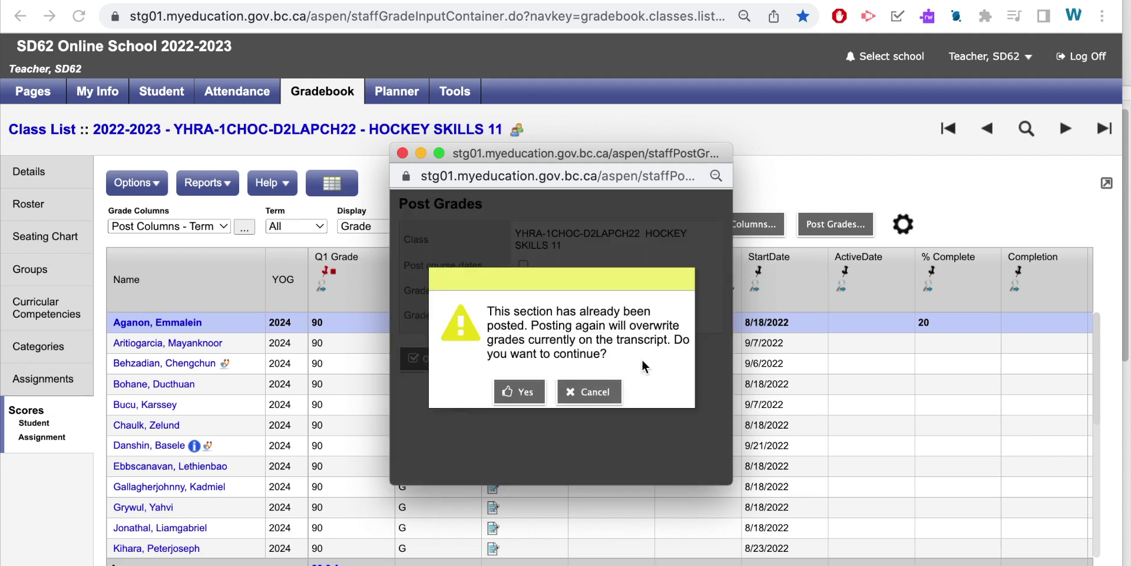
{"action": "left_click", "coordinate": [518, 391]}
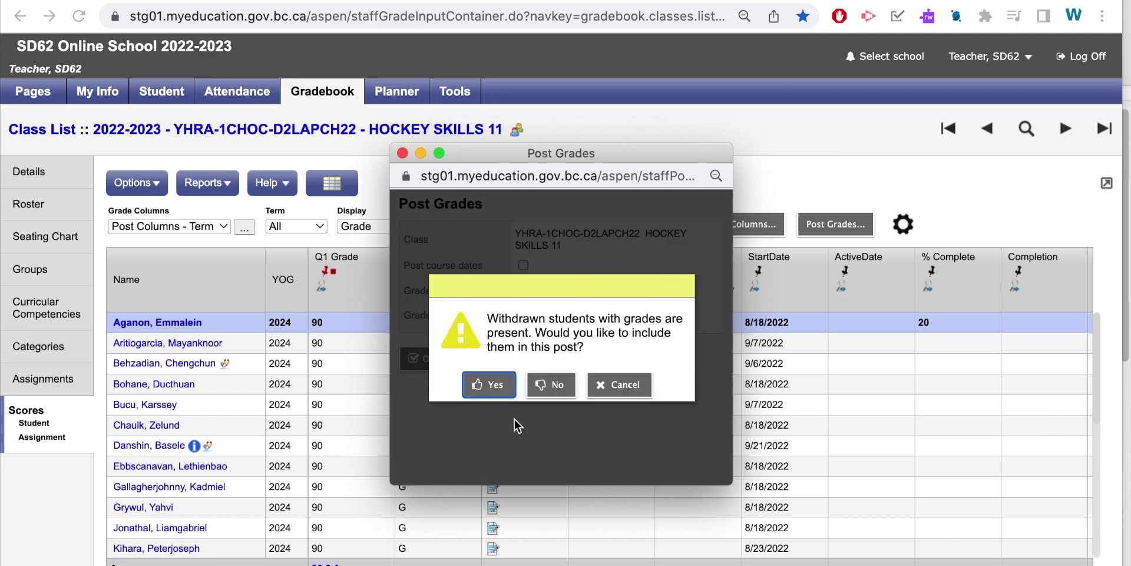
{"action": "left_click", "coordinate": [557, 386]}
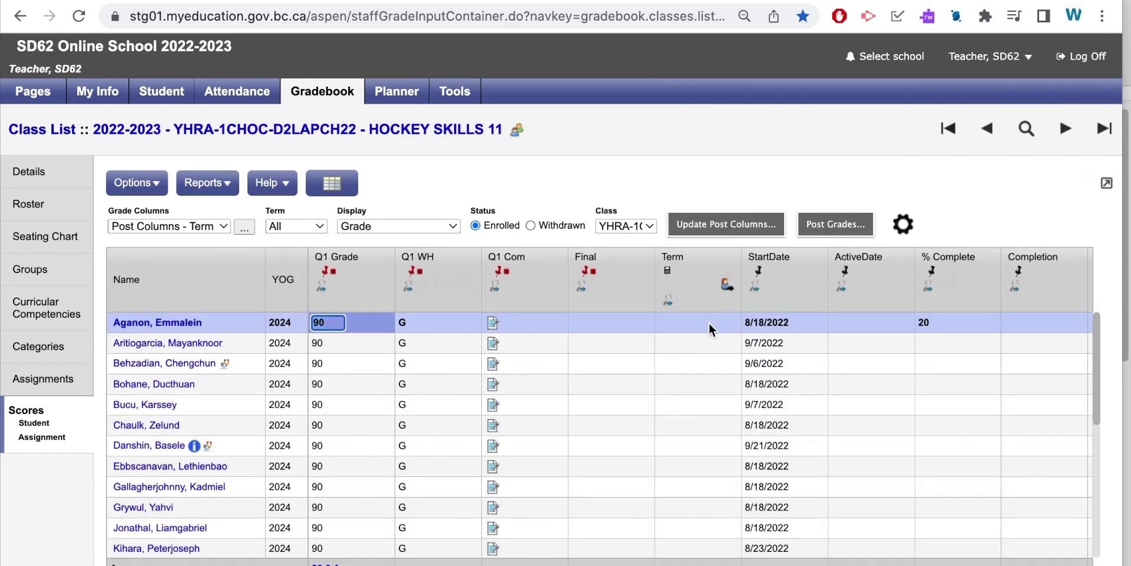
- Post the course dates for enrolled students, agreeing to overwrite the previously posted section
{"action": "left_click", "coordinate": [848, 225]}
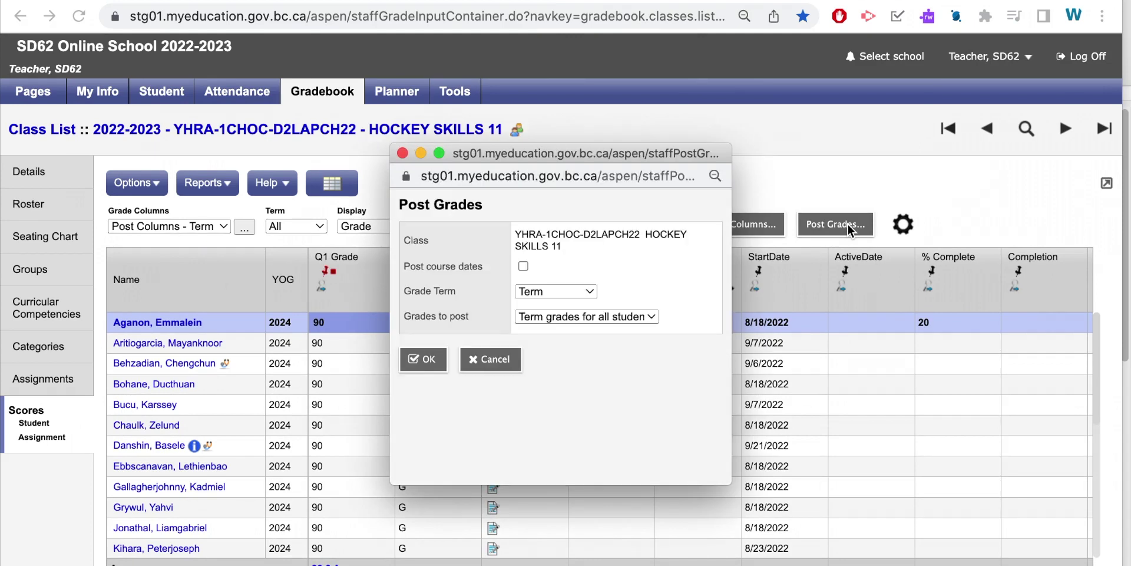
{"action": "left_click", "coordinate": [523, 267]}
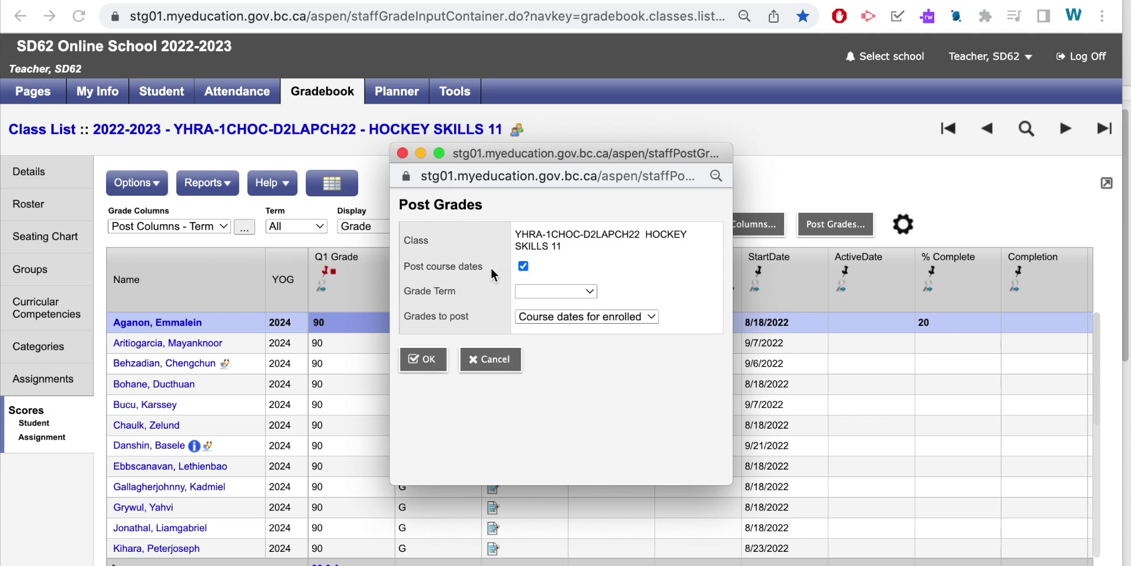
{"action": "left_click", "coordinate": [429, 366]}
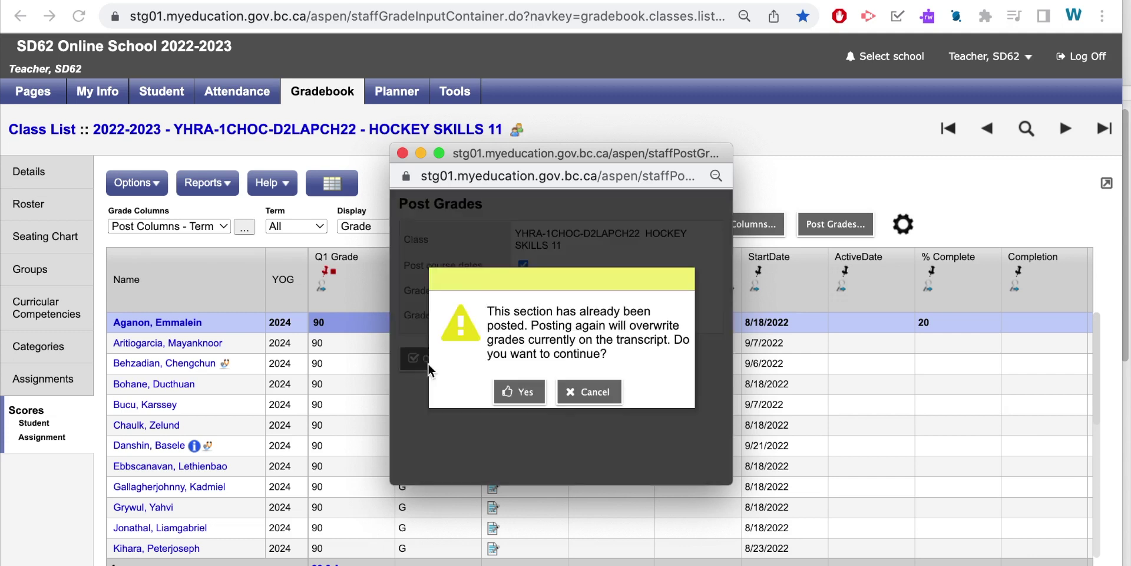
{"action": "left_click", "coordinate": [518, 396]}
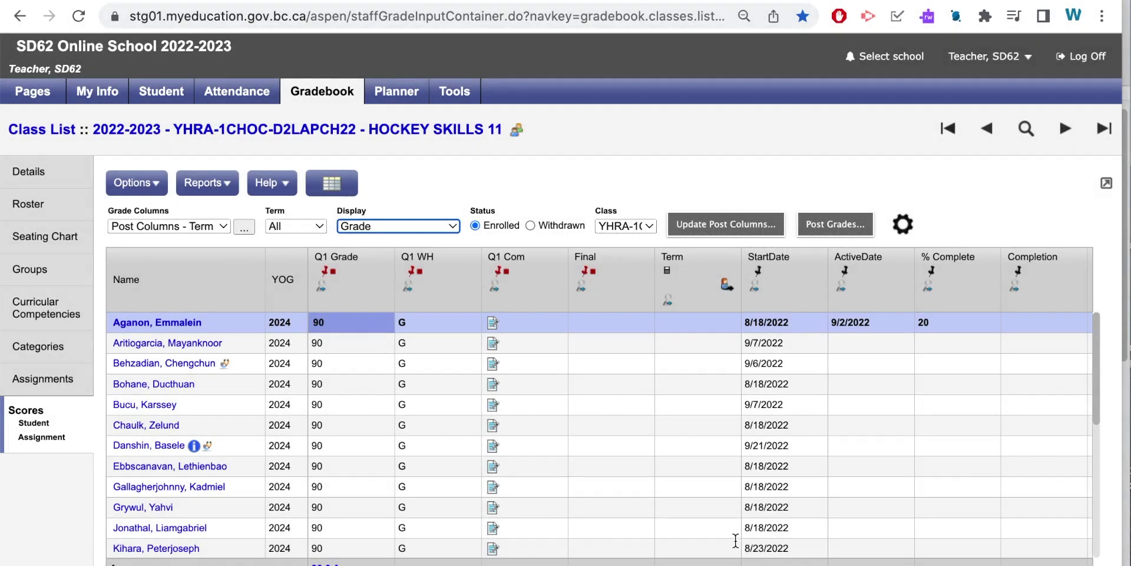
- Change the first student's Q1 grade to 92
{"action": "left_click", "coordinate": [337, 323]}
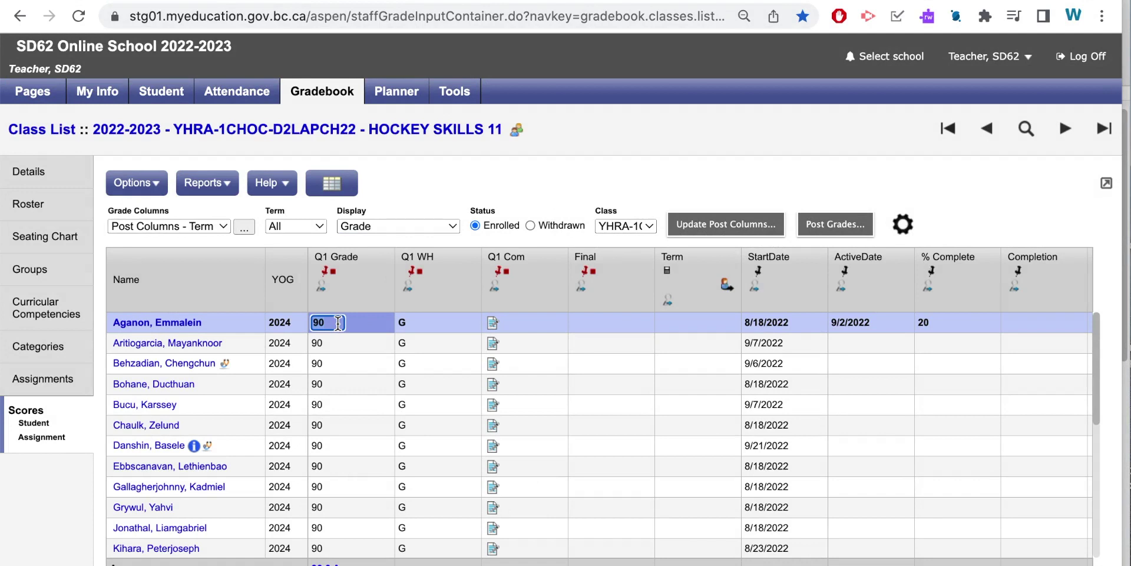
{"action": "key", "text": "BackSpace"}
{"action": "type", "text": "92"}
- In the first student's Q1 comment, start a new entry dated "09/16/23 -" above the 07/08/23 entry, with a blank line between them
{"action": "left_click", "coordinate": [492, 324]}
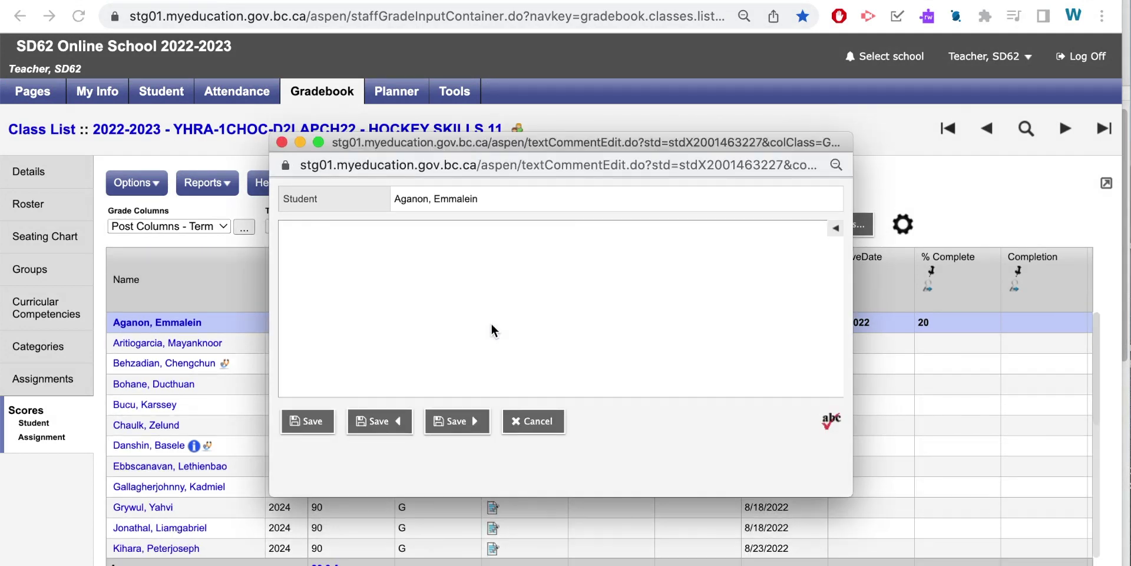
{"action": "type", "text": "07/08/23 - STUDENT achieved most of the expected learning standards in Data Management, and Numbers and Operations. For example, she can create various graphs following models but has some difficulty interpreting graphs. She struggles with the standards in Geometry, such as the relationship of surface area to volume. She is encouraged to refer to whole-class sample problems when working independently."}
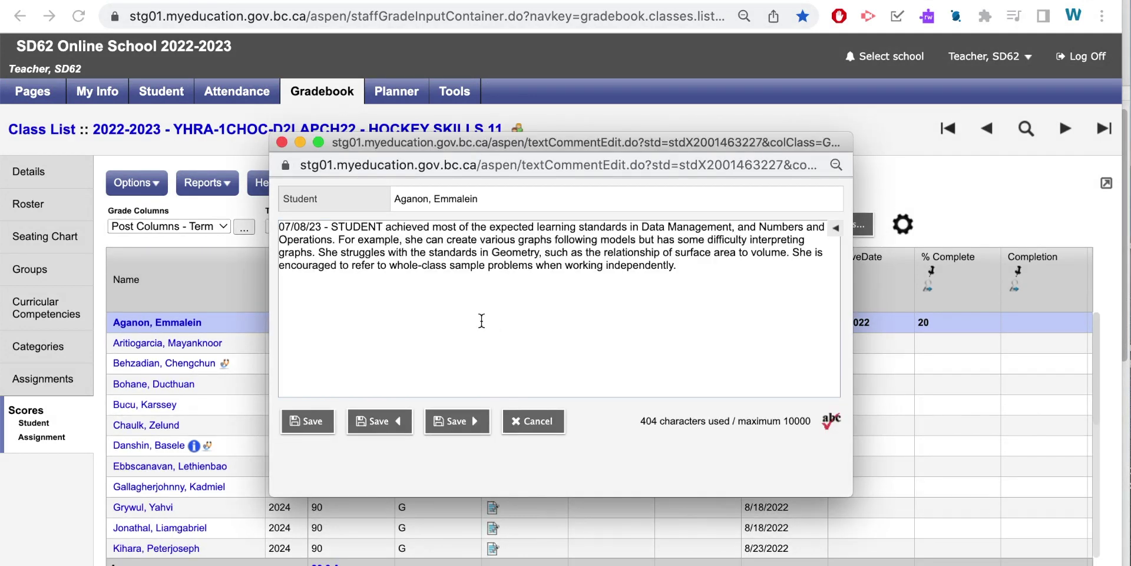
{"action": "left_click", "coordinate": [280, 231]}
{"action": "key", "text": "Return"}
{"action": "key", "text": "Return"}
{"action": "key", "text": "Up"}
{"action": "type", "text": "09/1"}
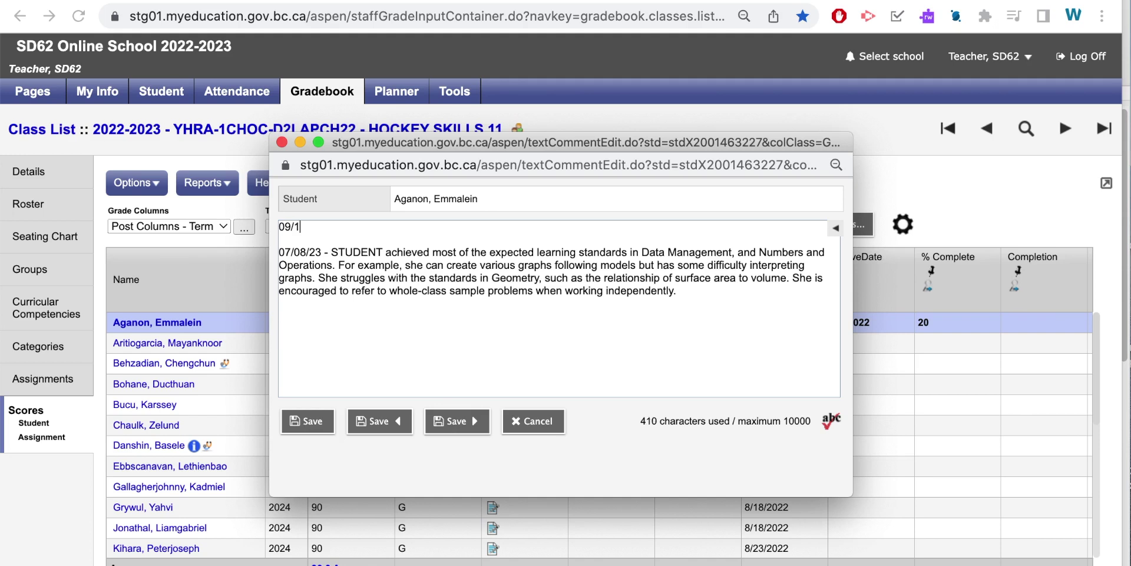
{"action": "type", "text": "6/23 -"}
- Copy the "STUDENT has achieved all the expected learning standards" comment line from the Word document, paste it after the 09/16/23 date and save the comment
{"action": "key", "text": "super+Tab"}
{"action": "left_click_drag", "start_coordinate": [997, 354], "coordinate": [460, 356]}
{"action": "key", "text": "super+c"}
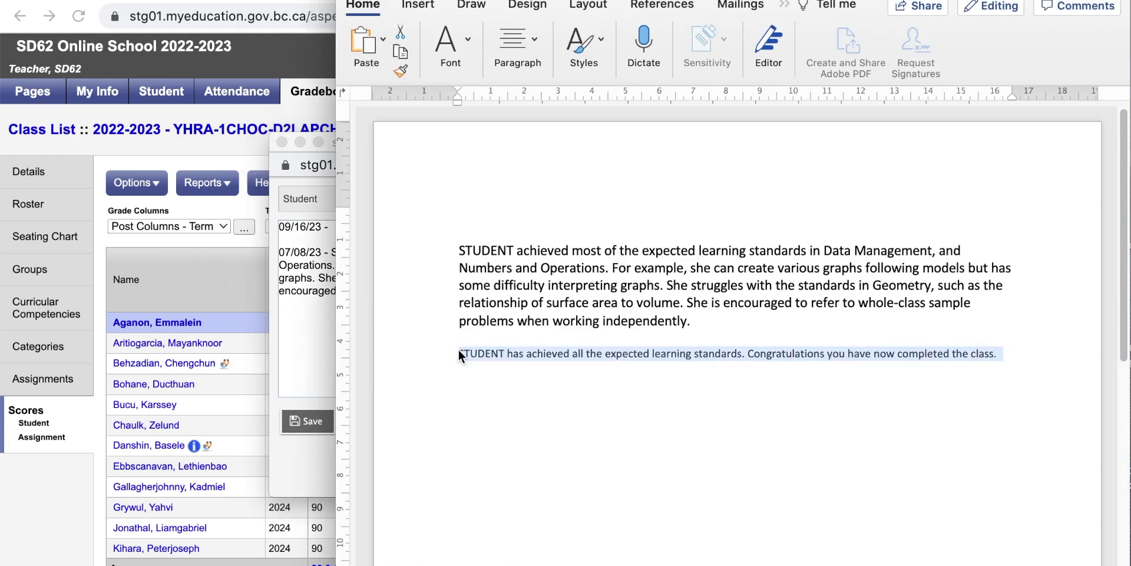
{"action": "left_click", "coordinate": [320, 330]}
{"action": "key", "text": "super+v"}
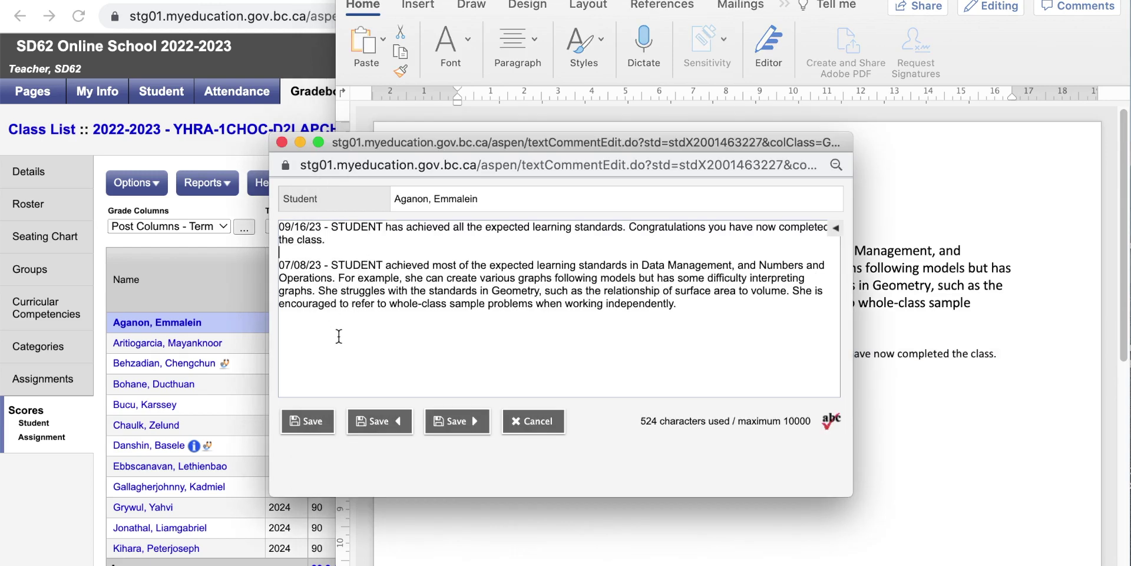
{"action": "left_click", "coordinate": [312, 425]}
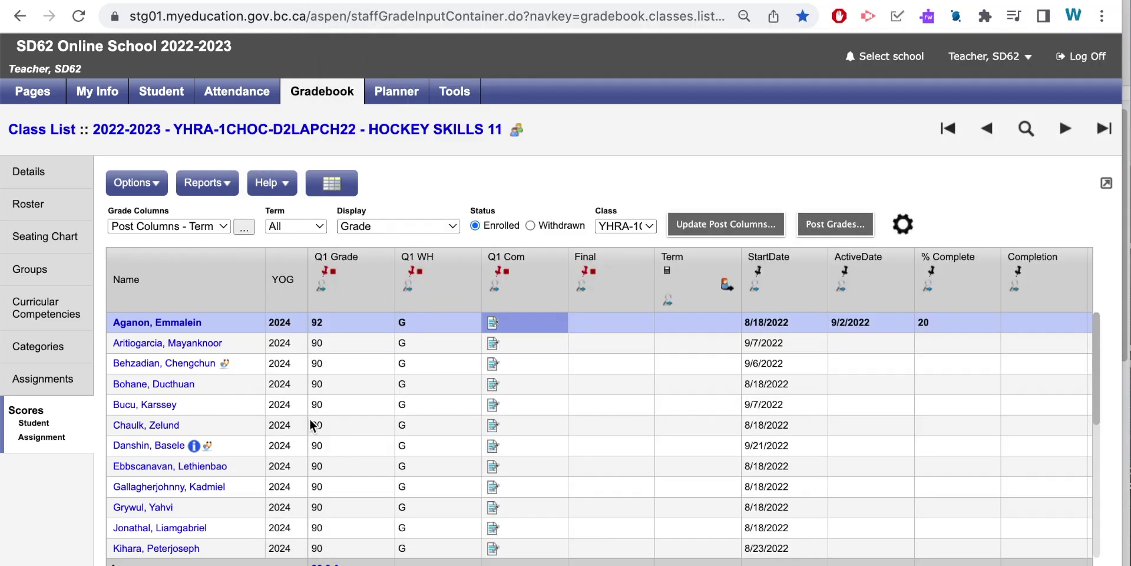
- Enter a Final grade of 92 for the first student and set their % Complete to 100
{"action": "left_click", "coordinate": [586, 323]}
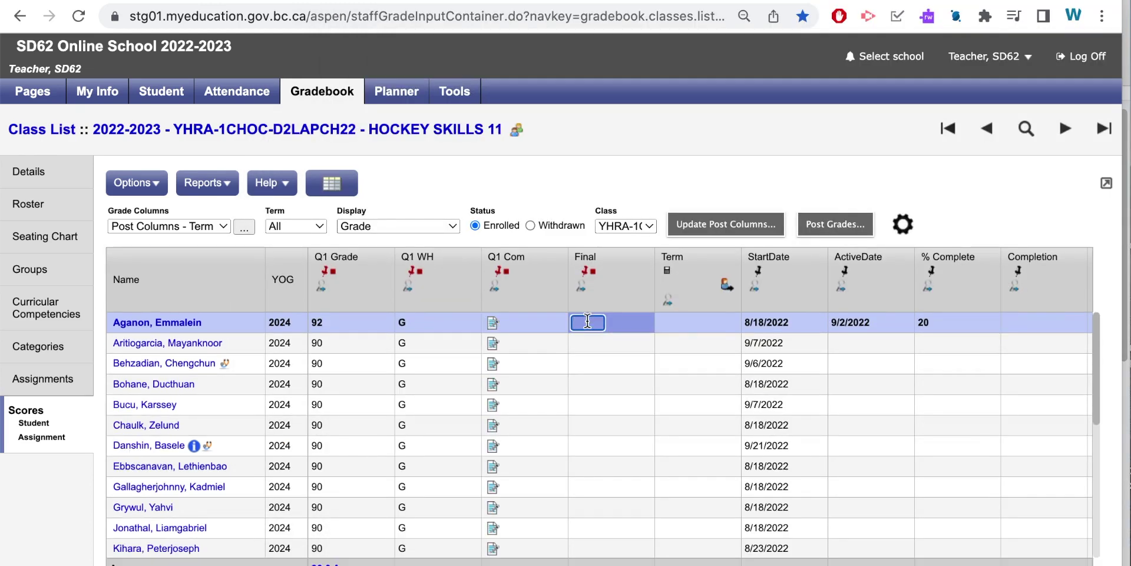
{"action": "type", "text": "92"}
{"action": "left_click", "coordinate": [933, 322]}
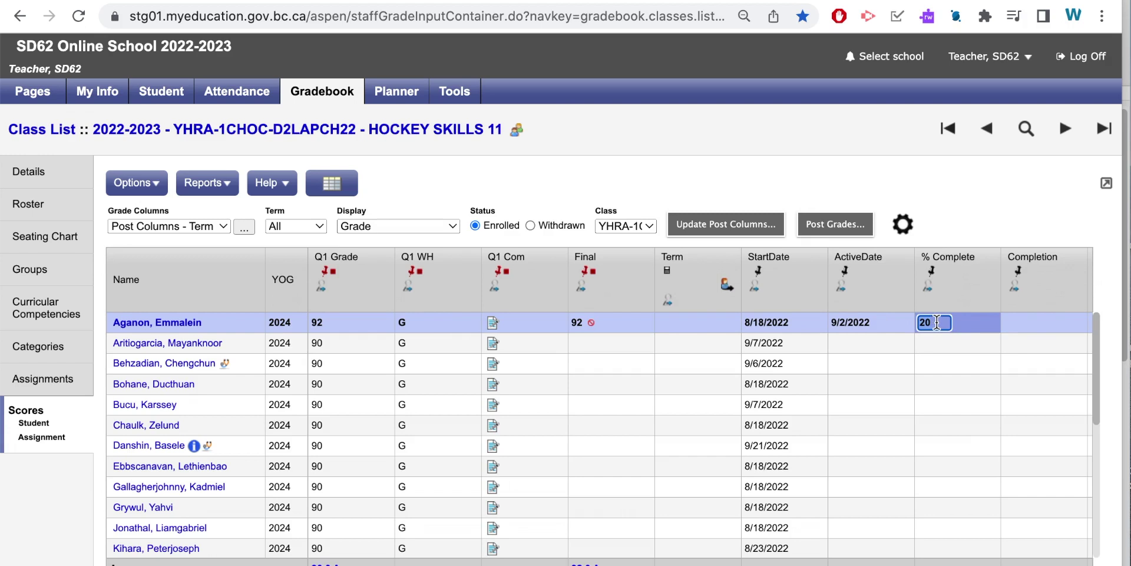
{"action": "type", "text": "100"}
- Set the first student's Completion date to July 10, 2023 using the date picker
{"action": "left_click", "coordinate": [1031, 325]}
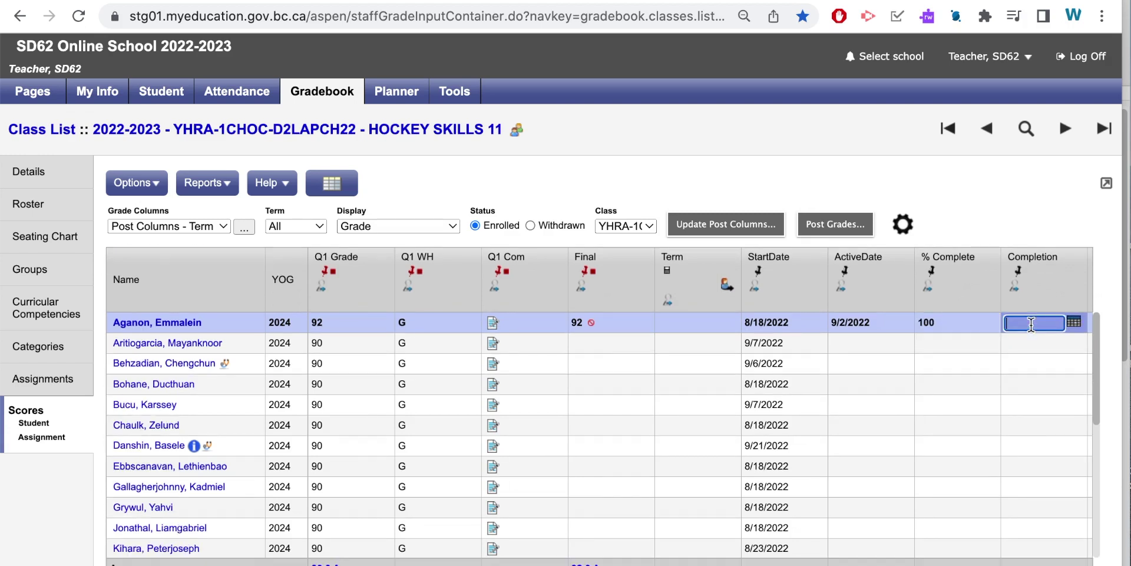
{"action": "left_click", "coordinate": [1073, 323]}
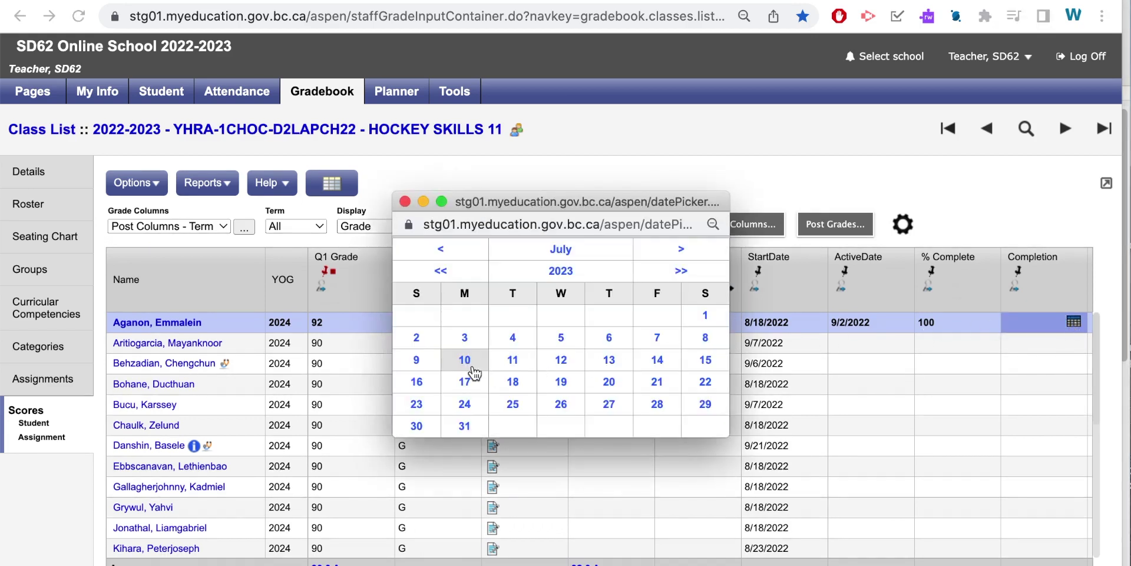
{"action": "left_click", "coordinate": [469, 366]}
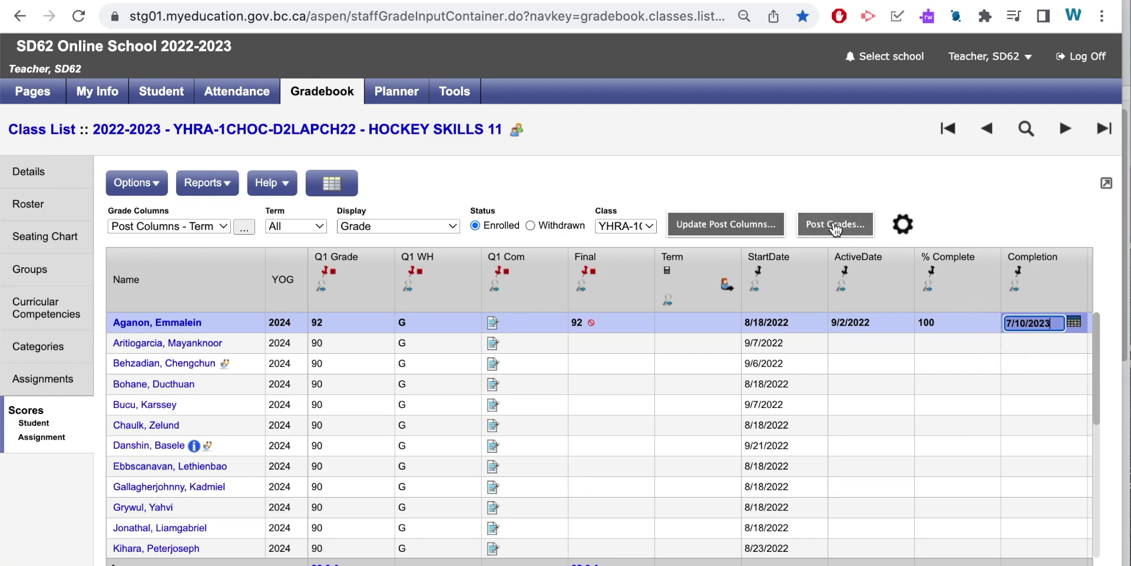
- Post the term grades for all students again, agreeing to overwrite the posted grades and leaving out withdrawn students
{"action": "left_click", "coordinate": [835, 227]}
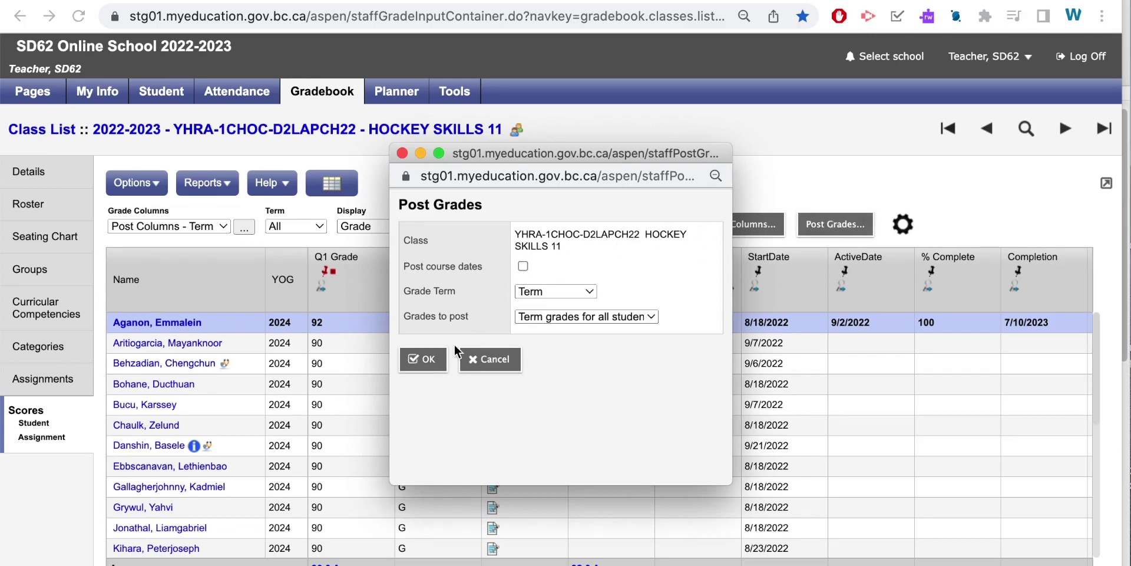
{"action": "left_click", "coordinate": [429, 366]}
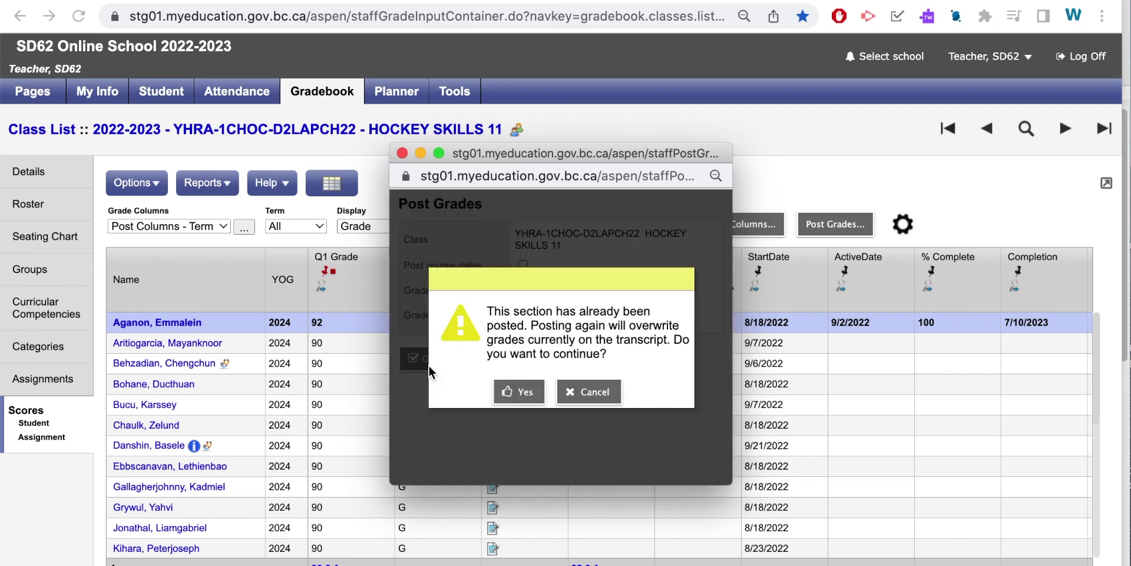
{"action": "left_click", "coordinate": [523, 395]}
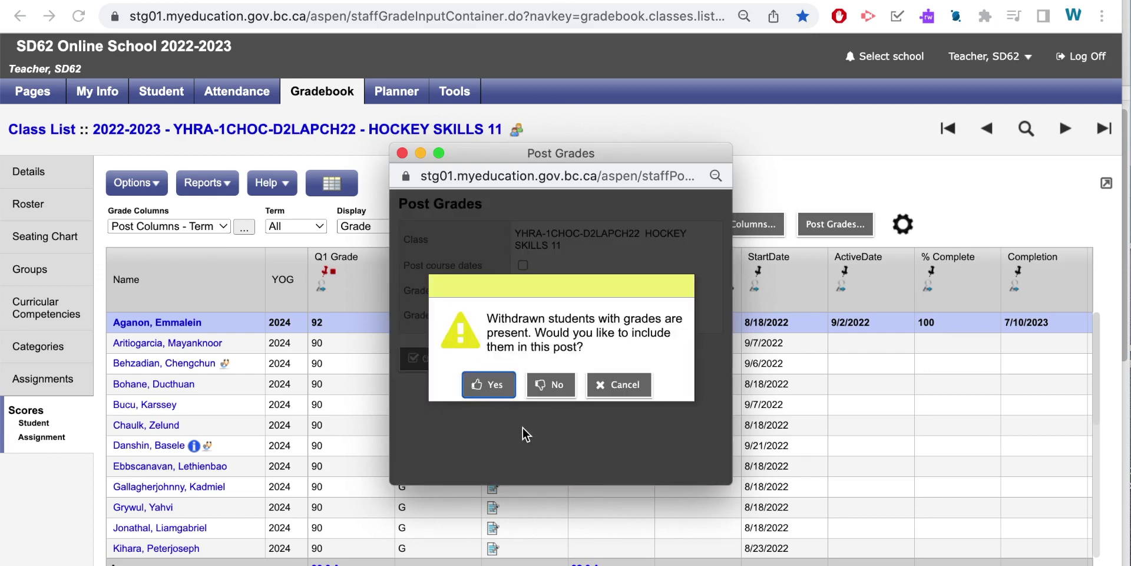
{"action": "left_click", "coordinate": [557, 386]}
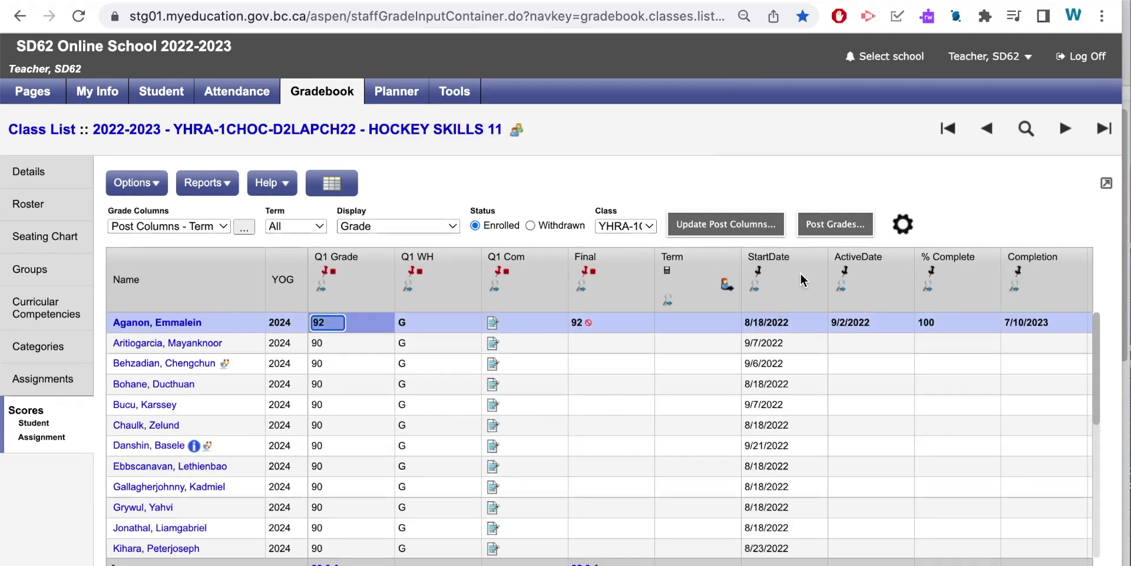
- Post the course dates for enrolled students again, agreeing to overwrite the already posted section
{"action": "left_click", "coordinate": [835, 231]}
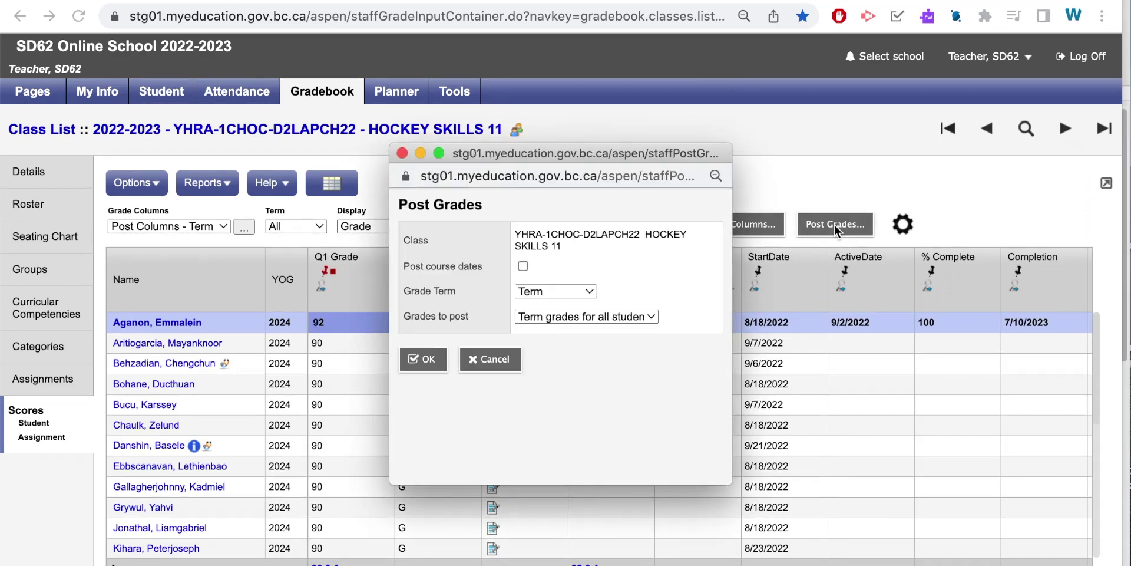
{"action": "left_click", "coordinate": [521, 267]}
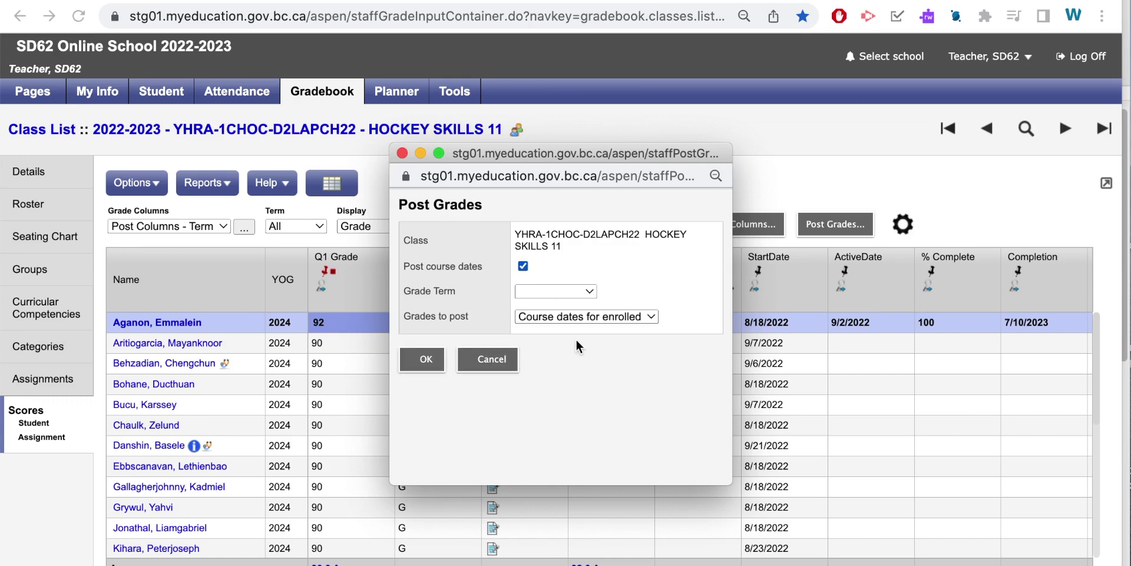
{"action": "left_click", "coordinate": [428, 360]}
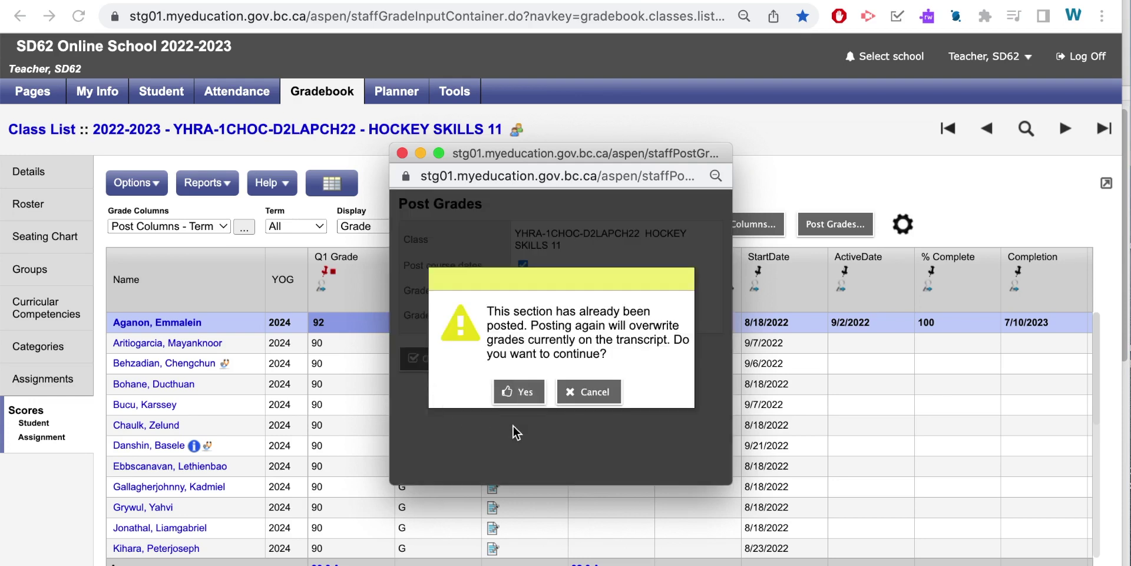
{"action": "left_click", "coordinate": [523, 392]}
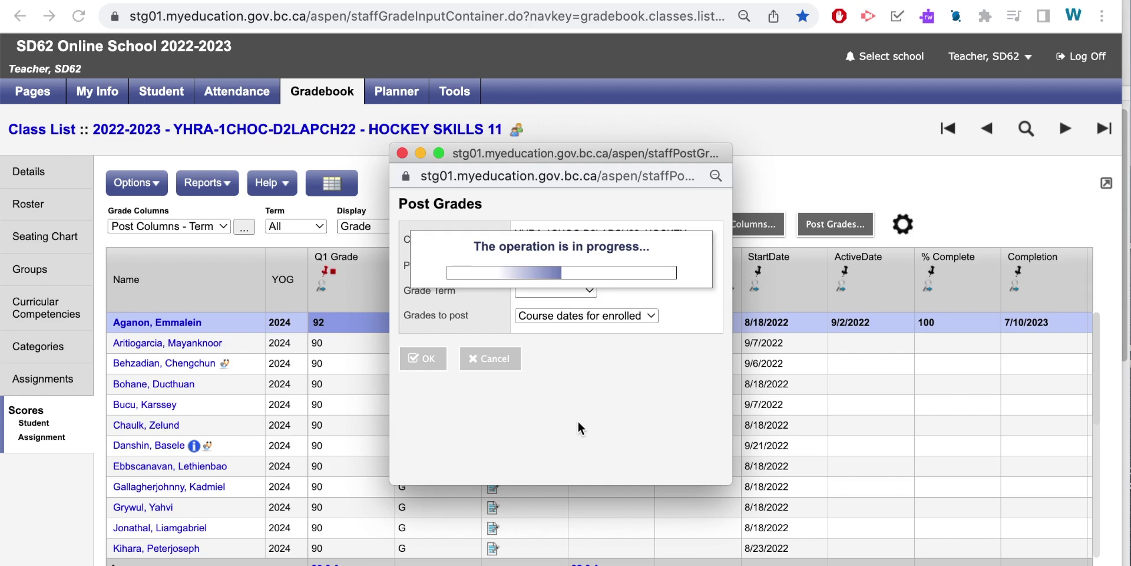